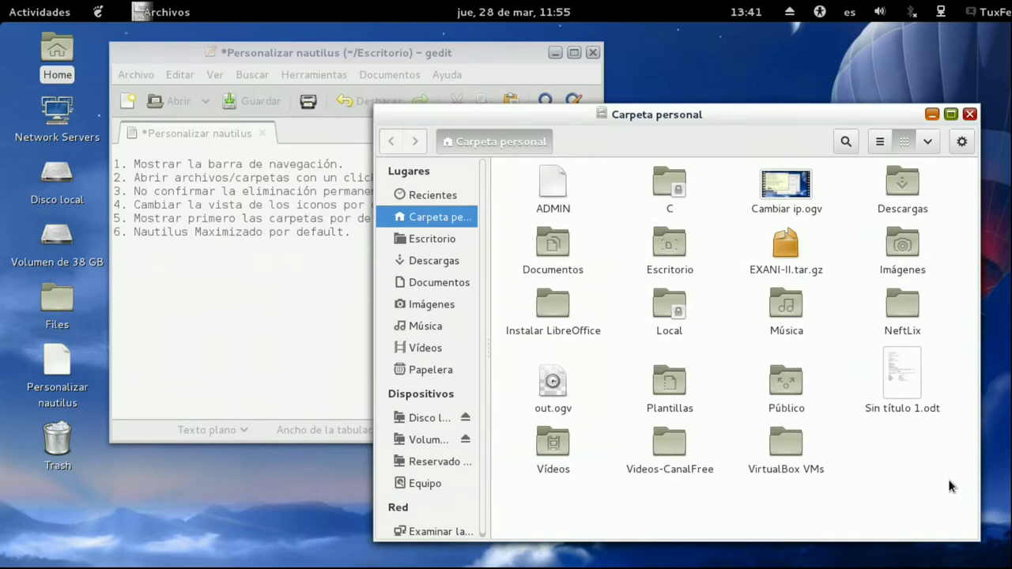
{"action": "left_click_drag", "start_coordinate": [951, 484], "coordinate": [536, 151]}
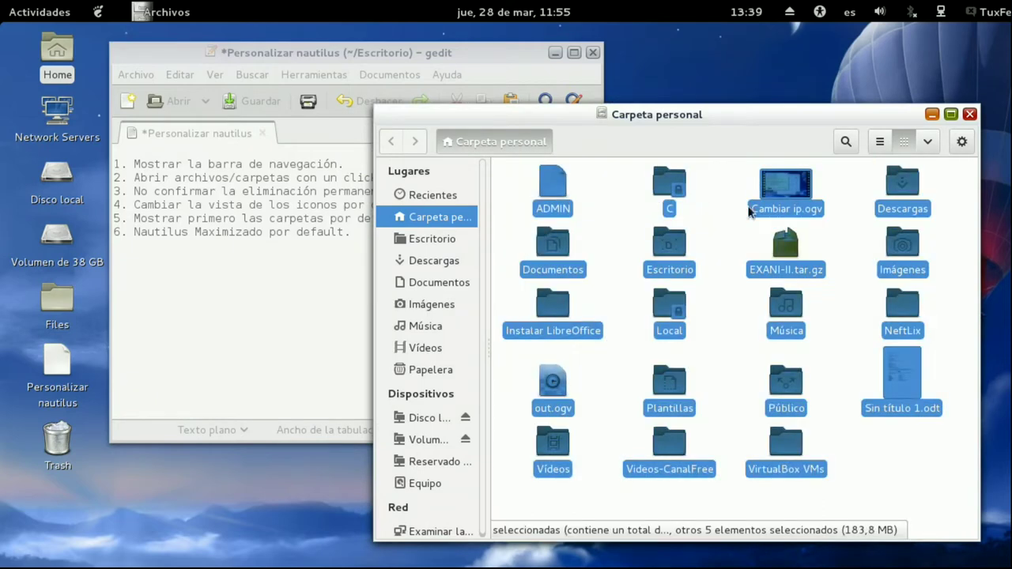
{"action": "left_click", "coordinate": [733, 264]}
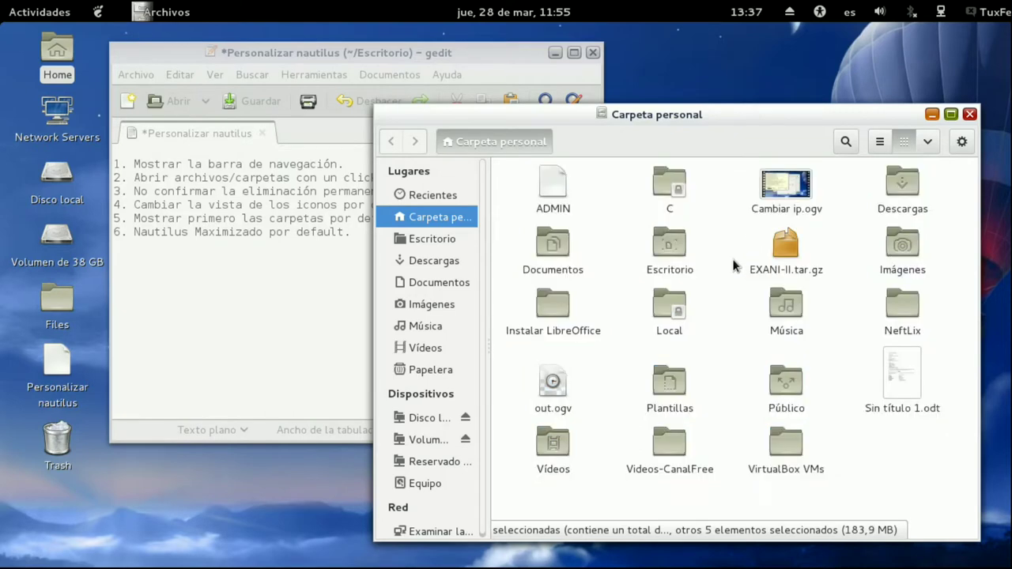
- Preview the home folder in list view and maximized, and return it to a smaller window with icon view
{"action": "left_click", "coordinate": [889, 142]}
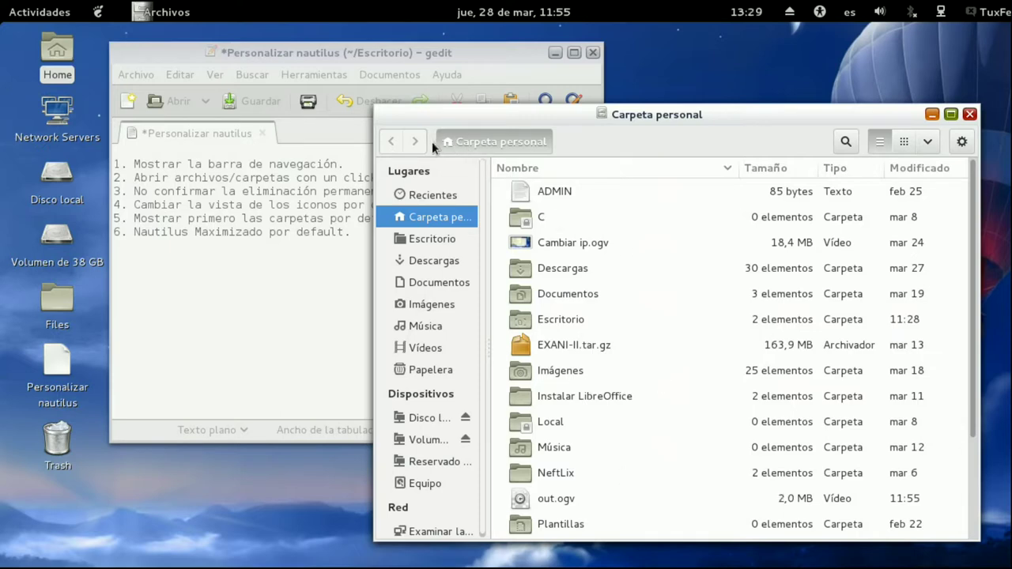
{"action": "left_click_drag", "start_coordinate": [668, 116], "coordinate": [668, 116]}
{"action": "double_click", "coordinate": [668, 116]}
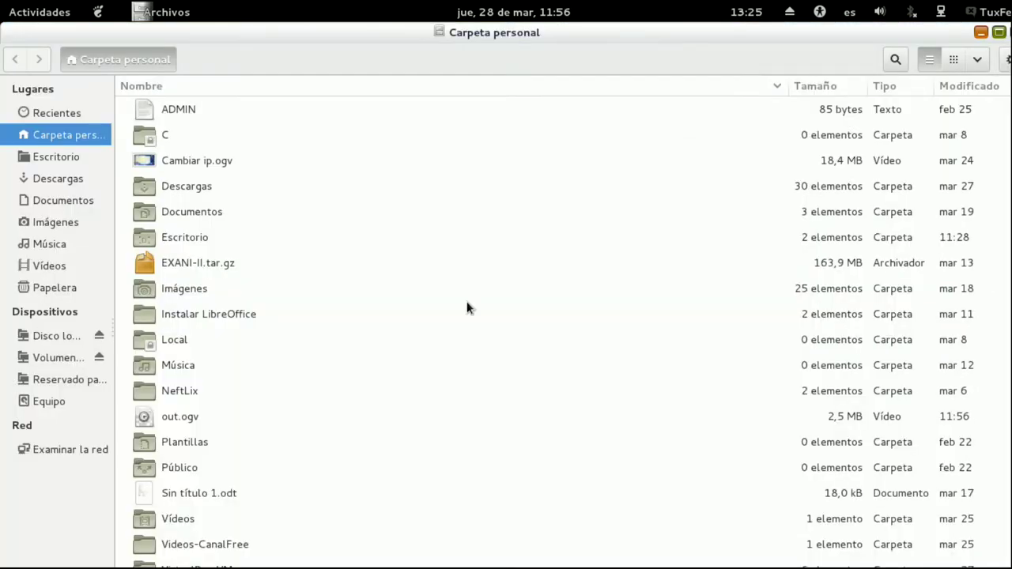
{"action": "double_click", "coordinate": [587, 29]}
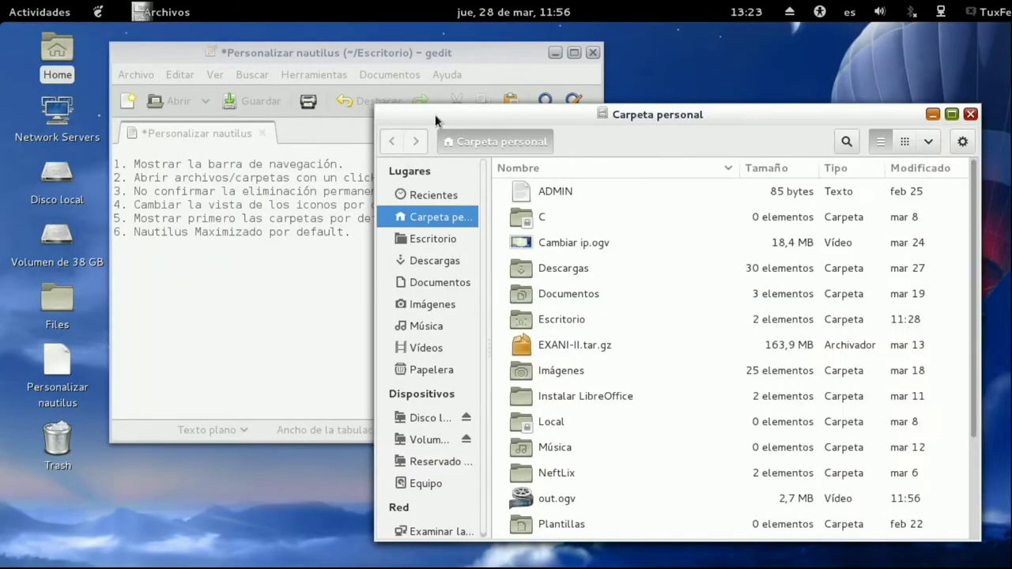
{"action": "left_click_drag", "start_coordinate": [639, 117], "coordinate": [680, 88]}
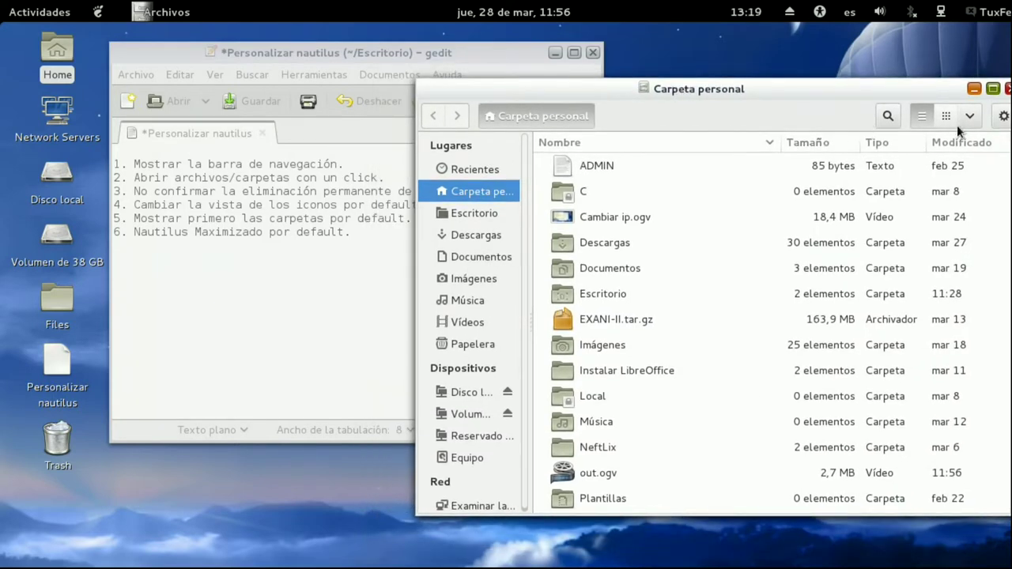
{"action": "left_click", "coordinate": [946, 117]}
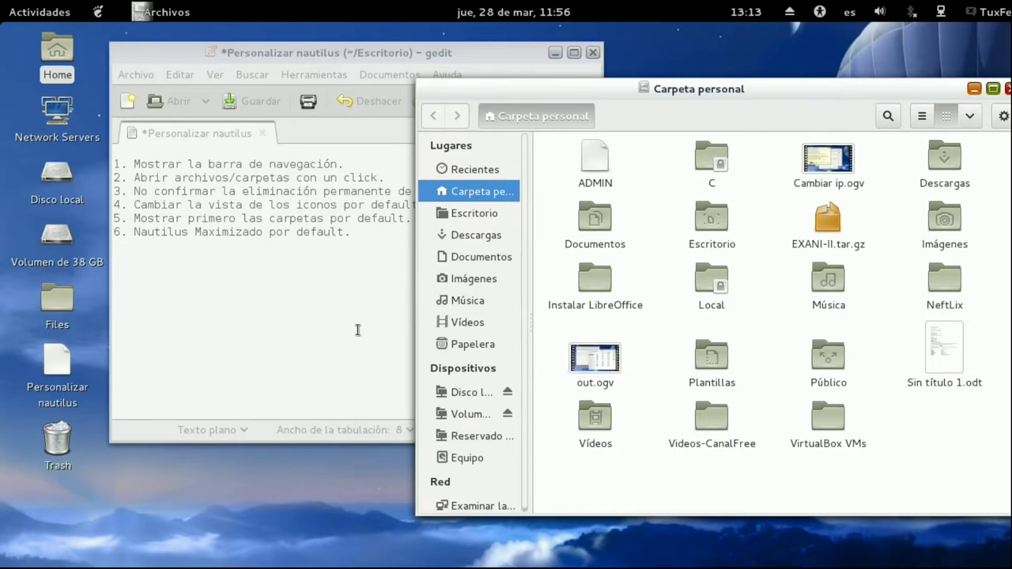
- Launch dconf-editor through the desktop's run-command prompt
{"action": "left_click", "coordinate": [358, 329]}
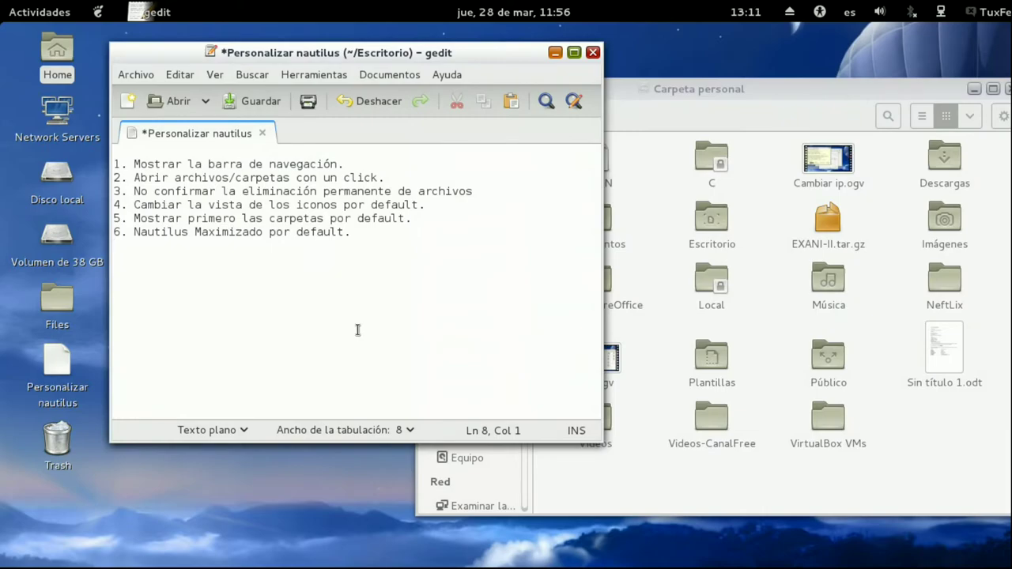
{"action": "key", "text": "alt+F2"}
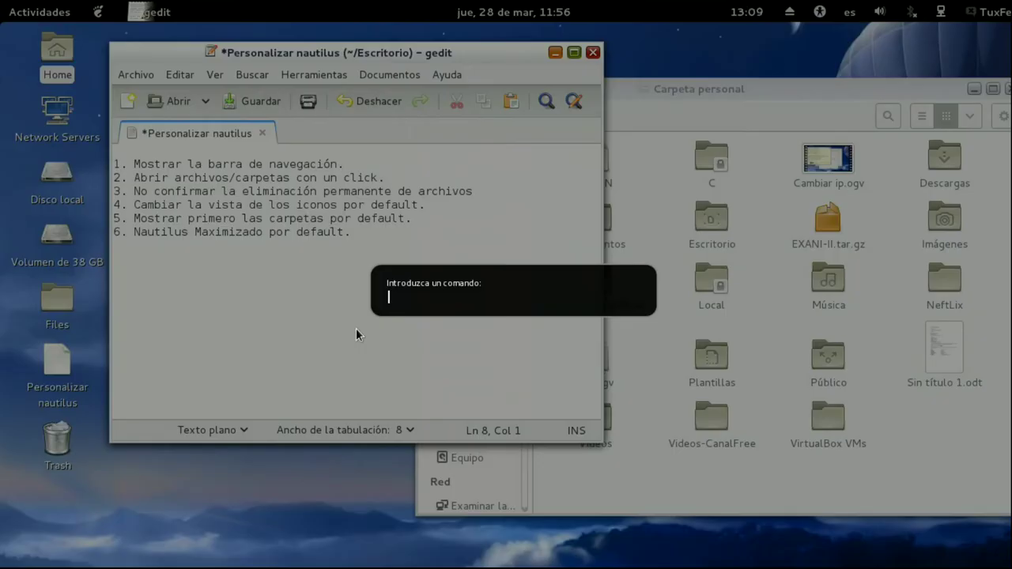
{"action": "type", "text": "dconf-editor"}
{"action": "key", "text": "Return"}
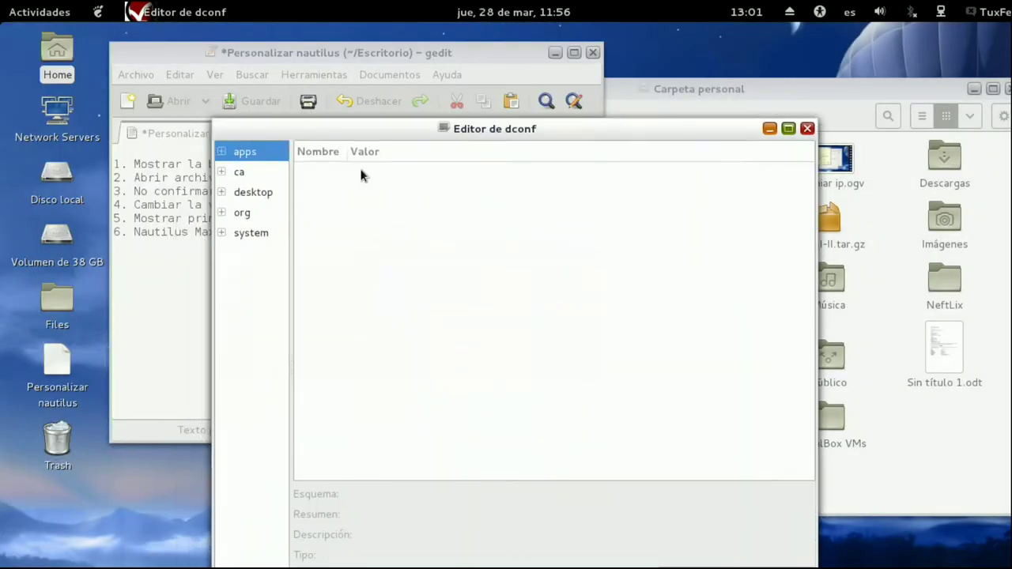
- Open the org > gnome > nautilus > preferences settings in the dconf tree
{"action": "left_click", "coordinate": [221, 214]}
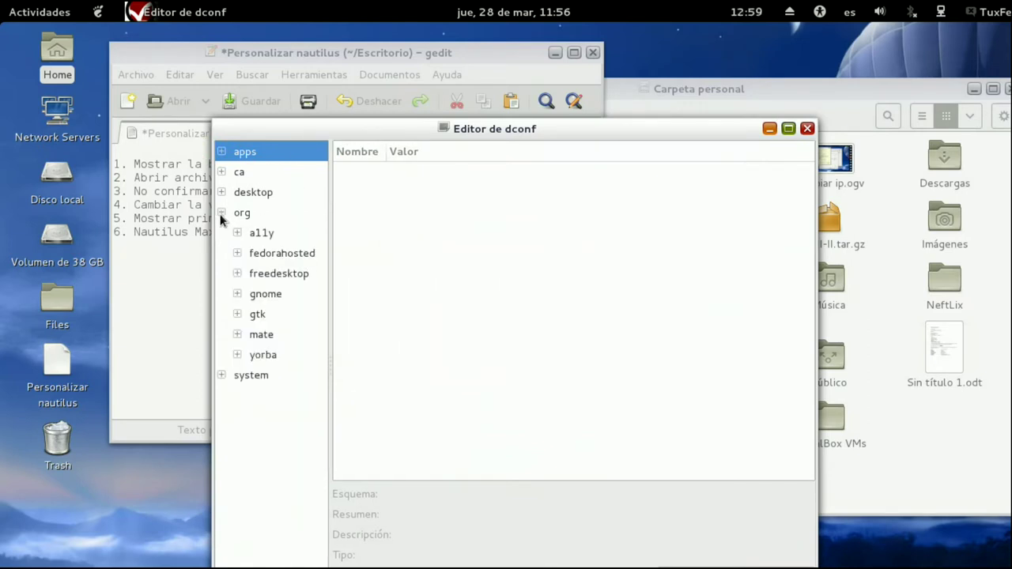
{"action": "left_click", "coordinate": [238, 294]}
{"action": "scroll", "coordinate": [258, 306], "scroll_direction": "down", "scroll_amount": 3}
{"action": "scroll", "coordinate": [258, 307], "scroll_direction": "down", "scroll_amount": 10}
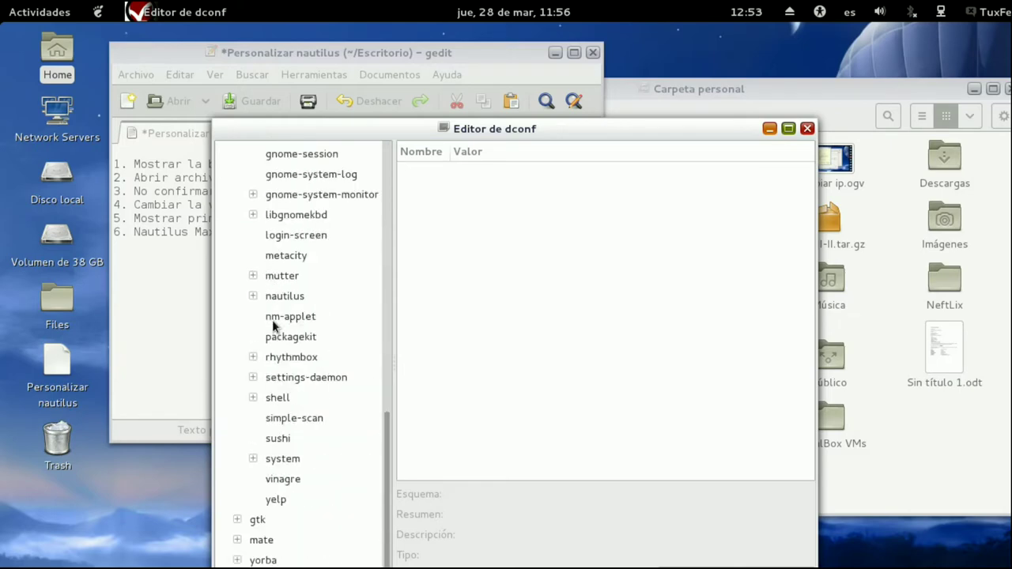
{"action": "left_click", "coordinate": [253, 297]}
{"action": "scroll", "coordinate": [293, 317], "scroll_direction": "down", "scroll_amount": 3}
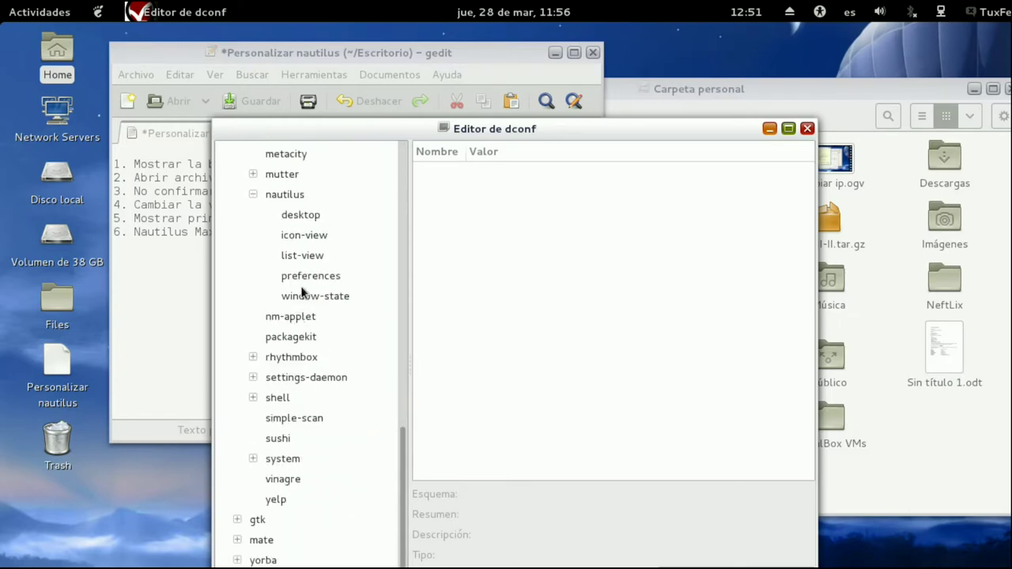
{"action": "left_click", "coordinate": [307, 277]}
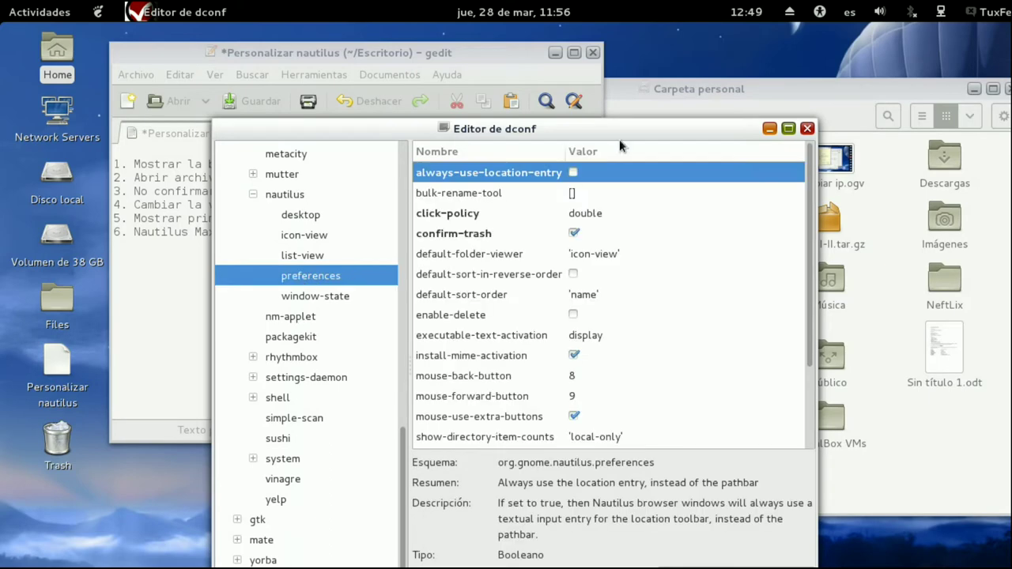
- Enable always-use-location-entry and check the location bar in the home folder window
{"action": "left_click_drag", "start_coordinate": [621, 133], "coordinate": [413, 113]}
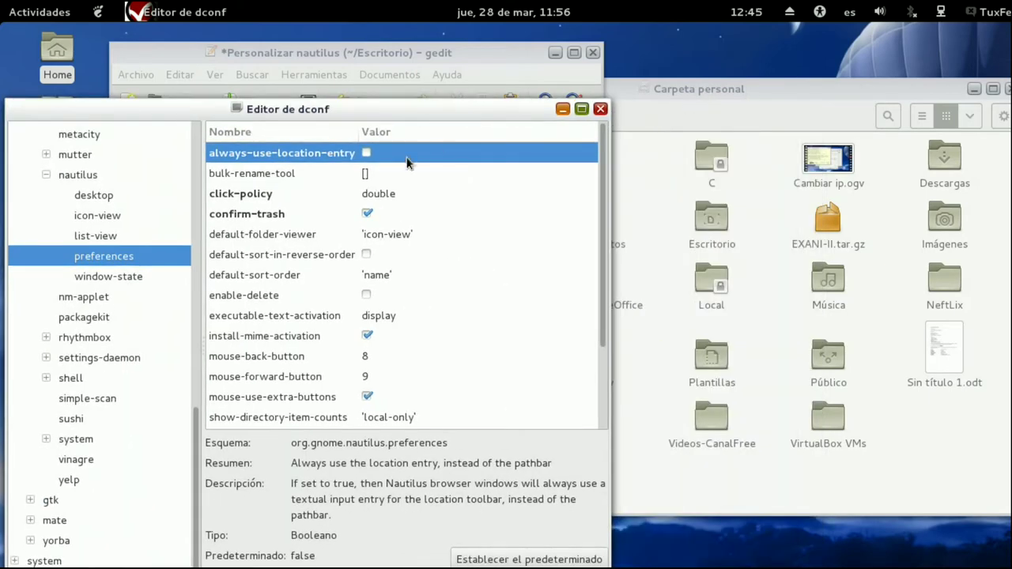
{"action": "left_click", "coordinate": [366, 154]}
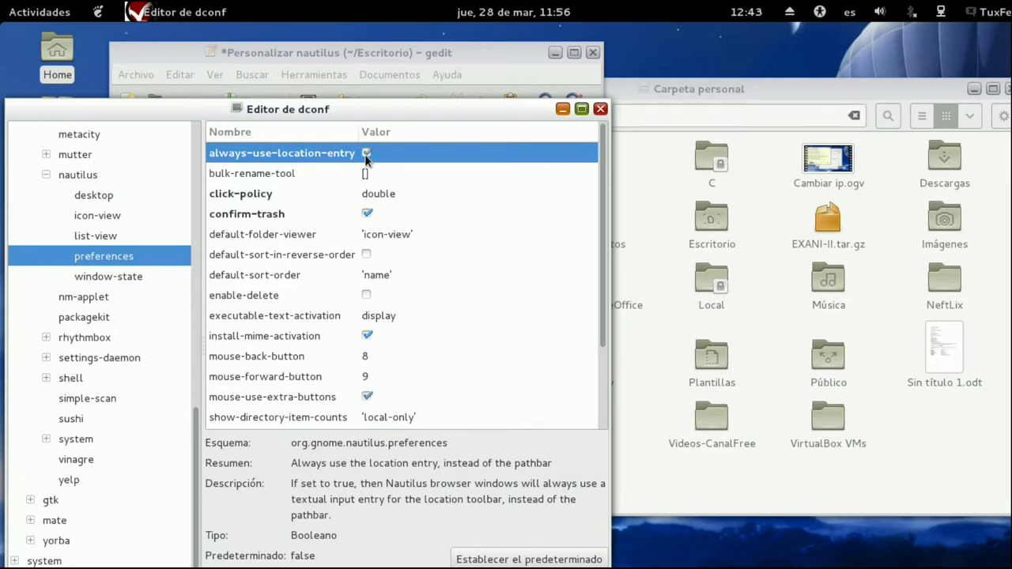
{"action": "left_click", "coordinate": [702, 94]}
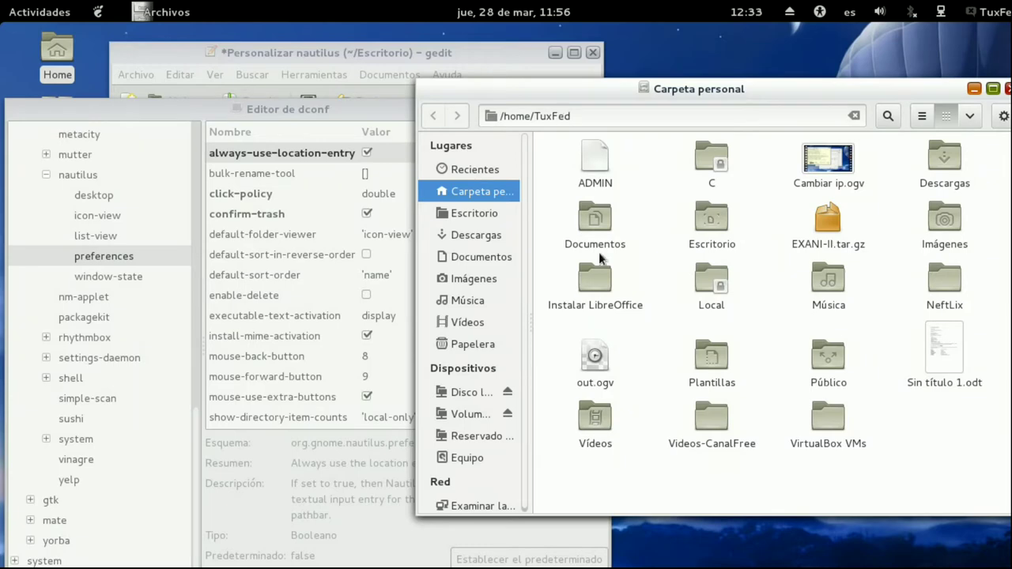
{"action": "left_click", "coordinate": [325, 108]}
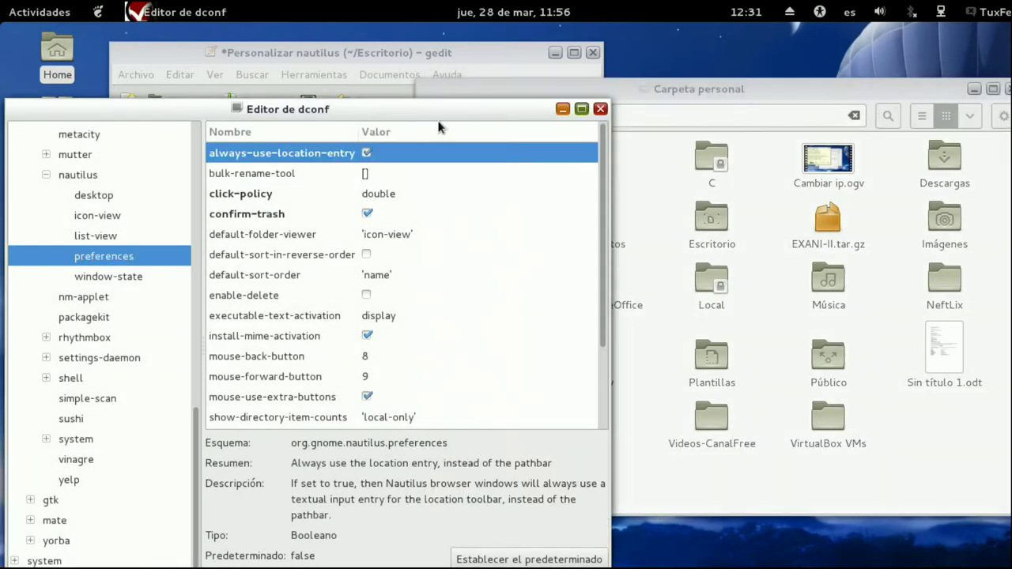
- Switch to the gedit notes and highlight item 2, "Abrir archivos/carpetas con un click"
{"action": "left_click_drag", "start_coordinate": [437, 117], "coordinate": [485, 166]}
{"action": "left_click", "coordinate": [392, 60]}
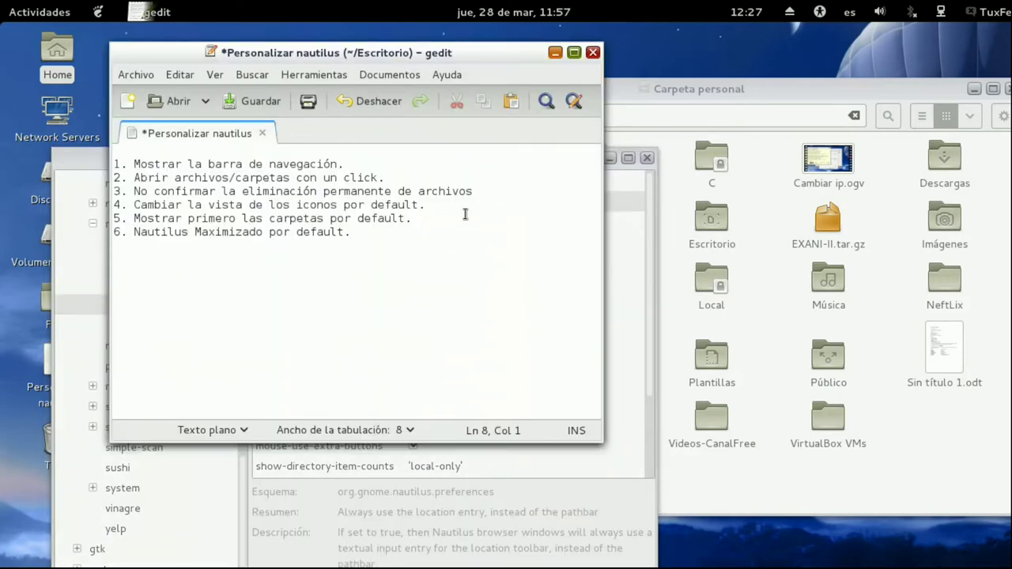
{"action": "left_click", "coordinate": [296, 177]}
{"action": "triple_click", "coordinate": [283, 178]}
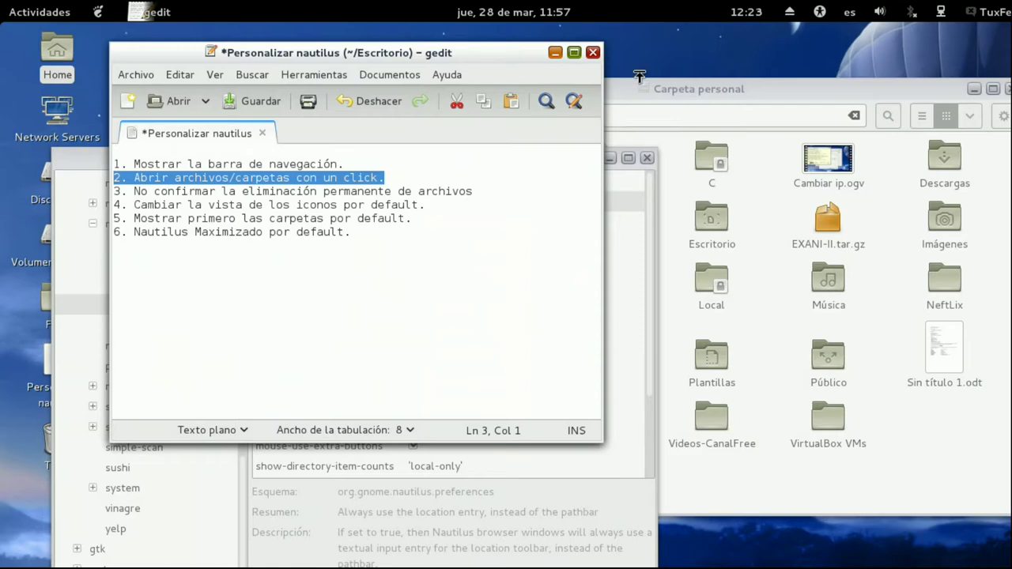
- Return to the dconf editor and set the Nautilus click-policy to single
{"action": "left_click", "coordinate": [711, 89]}
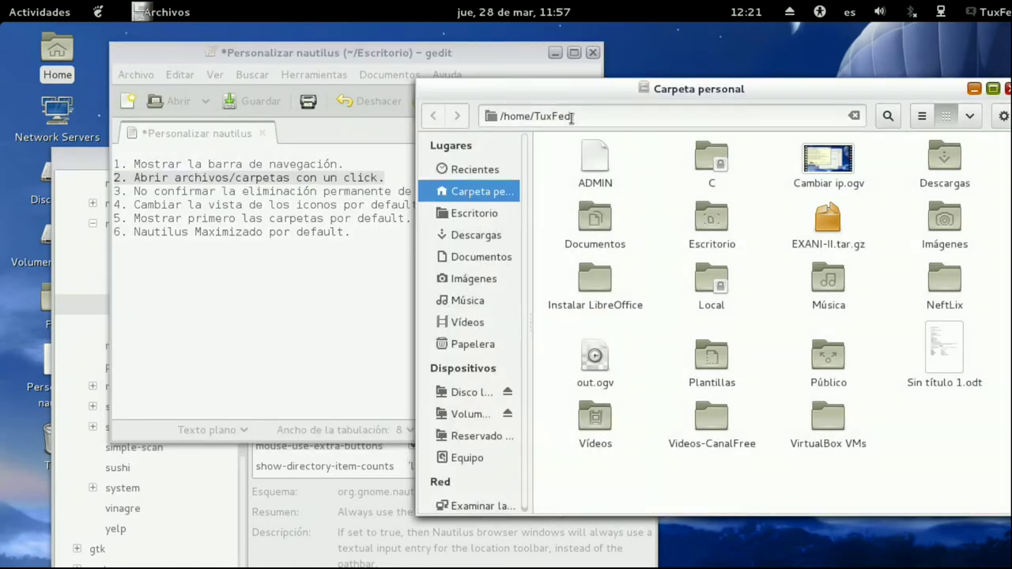
{"action": "left_click", "coordinate": [92, 165]}
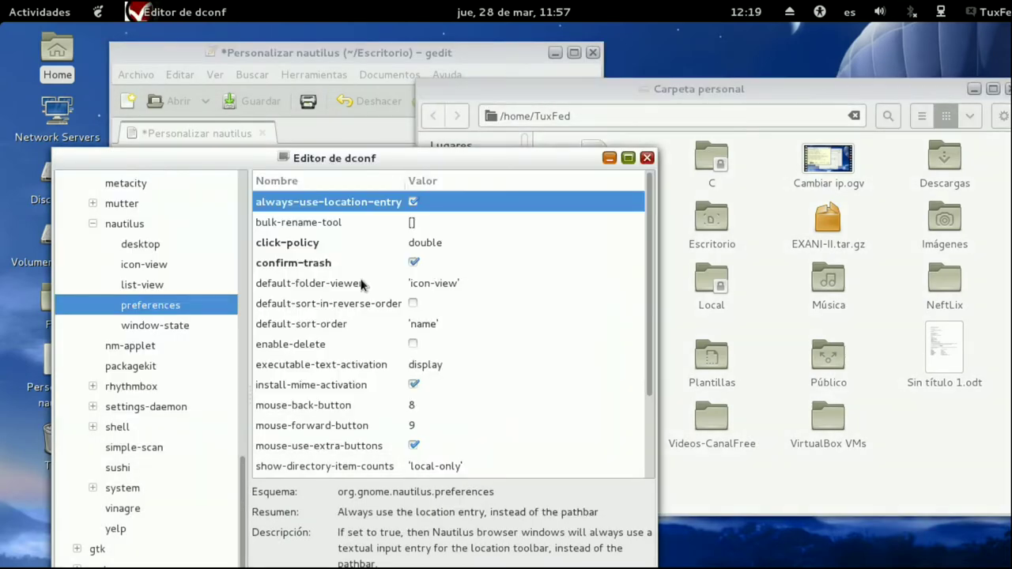
{"action": "left_click", "coordinate": [463, 248]}
{"action": "left_click", "coordinate": [464, 246]}
{"action": "left_click", "coordinate": [466, 243]}
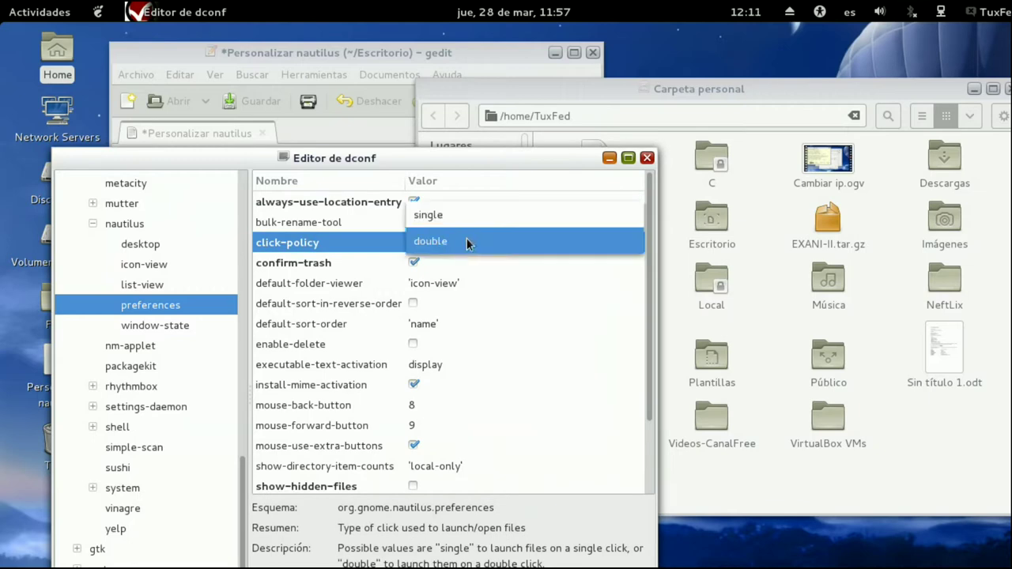
{"action": "left_click", "coordinate": [466, 215]}
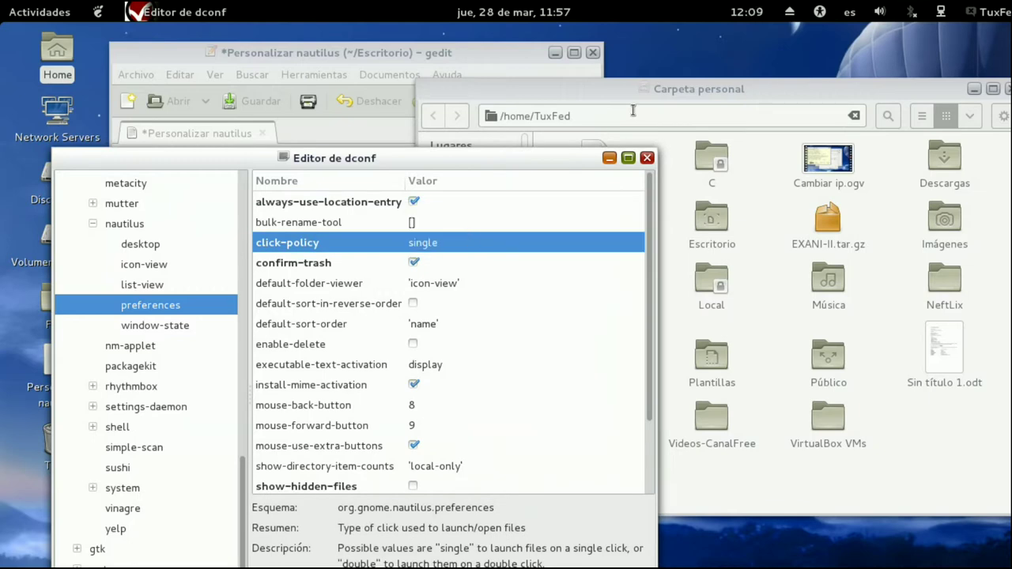
- Test single-click opening on the folder C in the file manager and go back to the home folder
{"action": "left_click", "coordinate": [704, 116]}
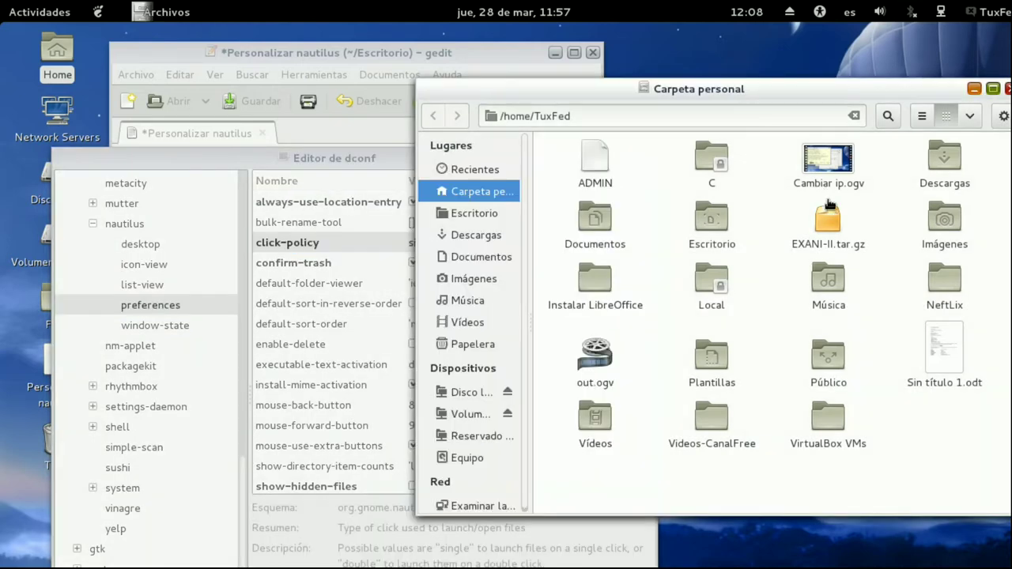
{"action": "left_click", "coordinate": [721, 163]}
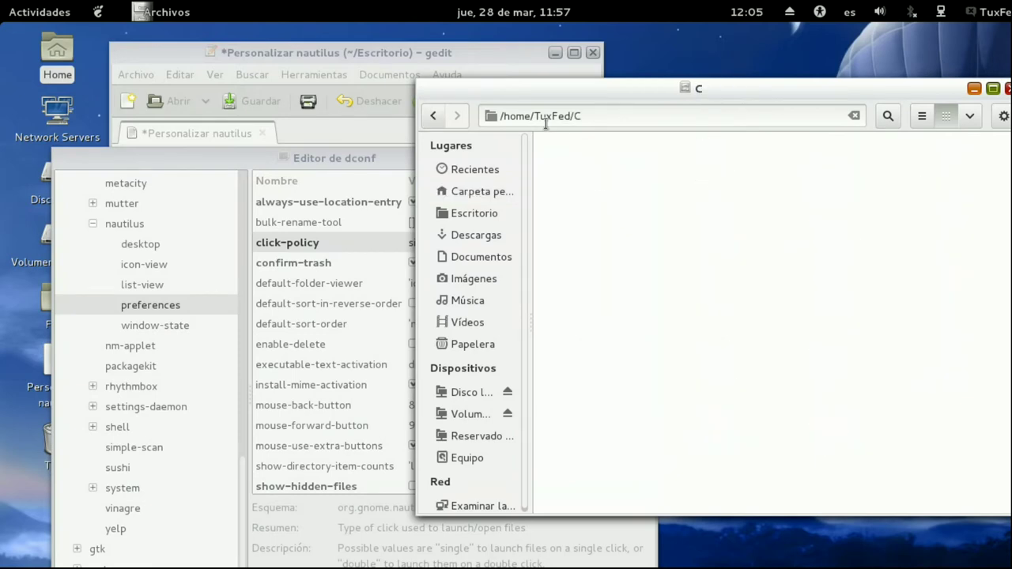
{"action": "left_click", "coordinate": [435, 116]}
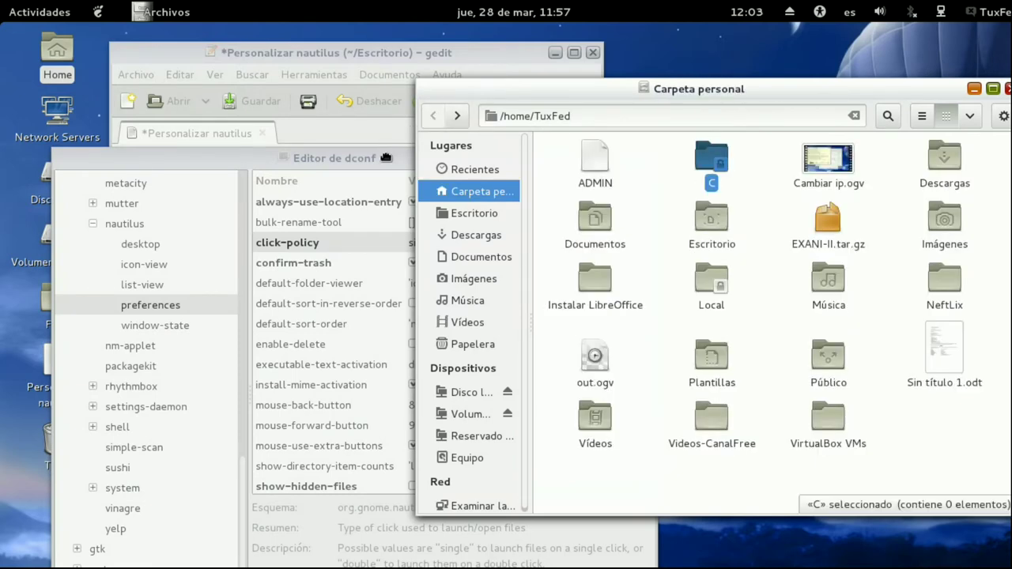
- Set the Nautilus click-policy back to double in the dconf editor
{"action": "left_click", "coordinate": [385, 154]}
{"action": "left_click", "coordinate": [434, 250]}
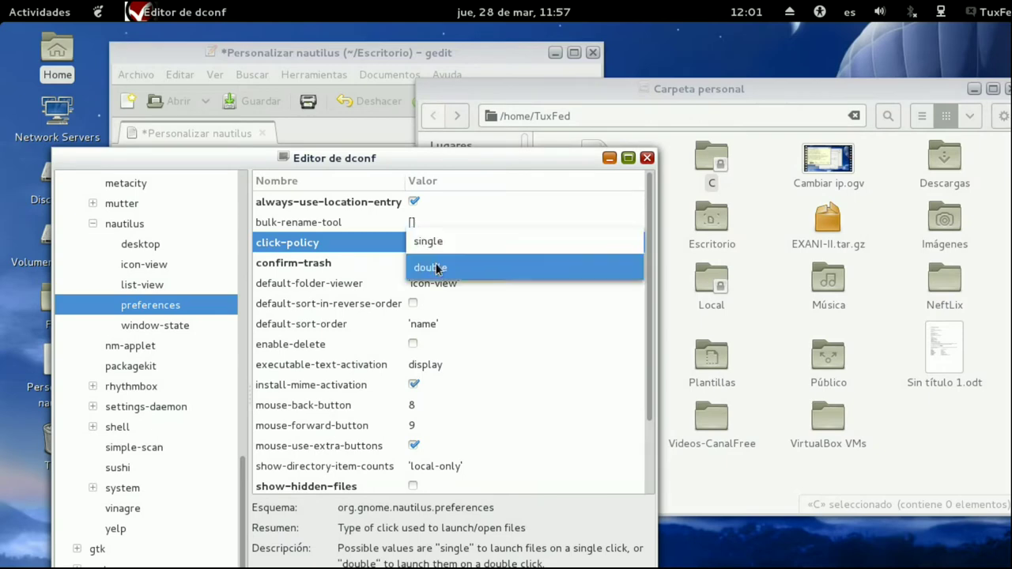
{"action": "left_click", "coordinate": [435, 269]}
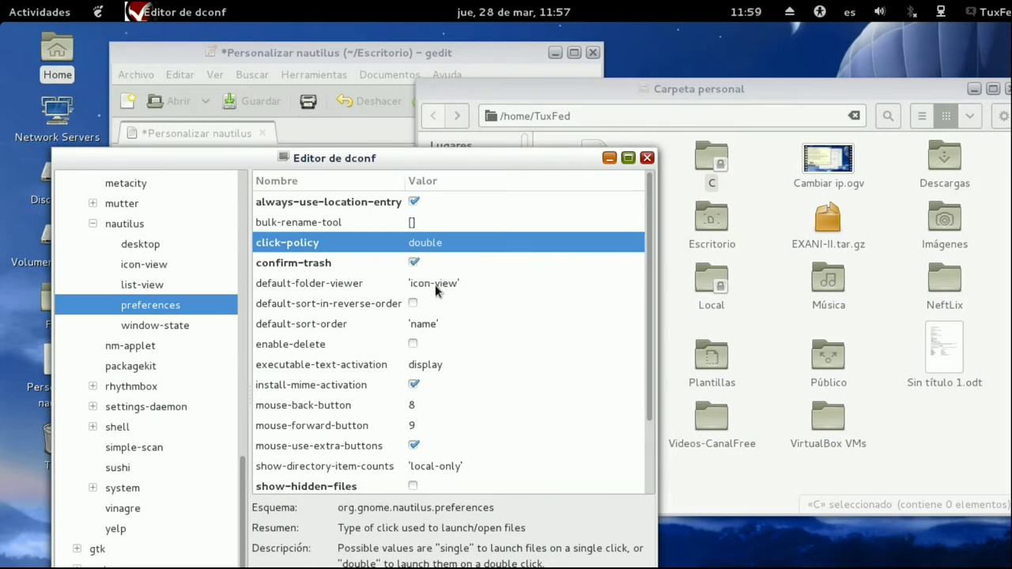
- Highlight item 3, "No confirmar la eliminación permanente de archivos", in the gedit notes and return to the dconf editor
{"action": "left_click", "coordinate": [280, 62]}
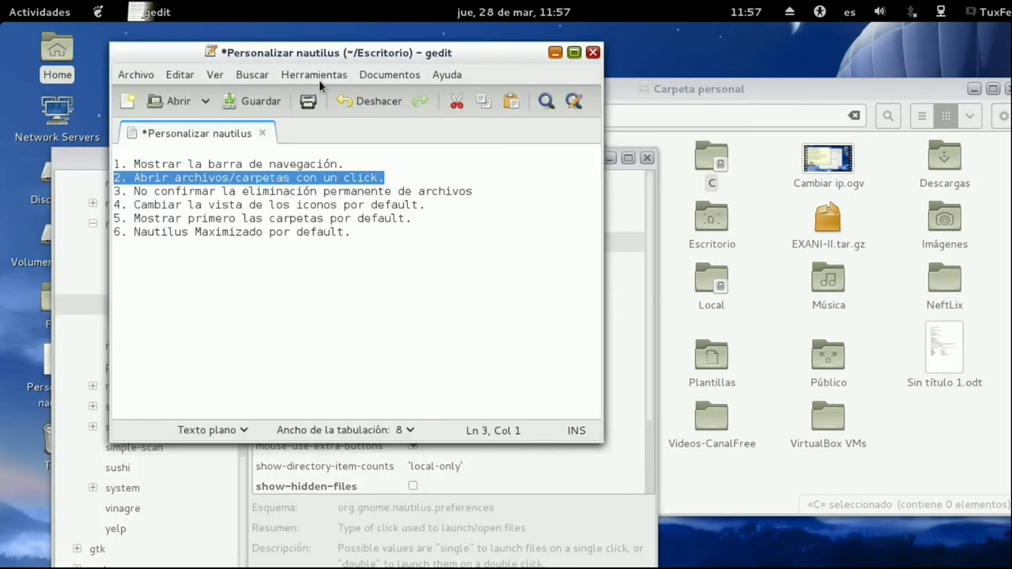
{"action": "triple_click", "coordinate": [277, 192]}
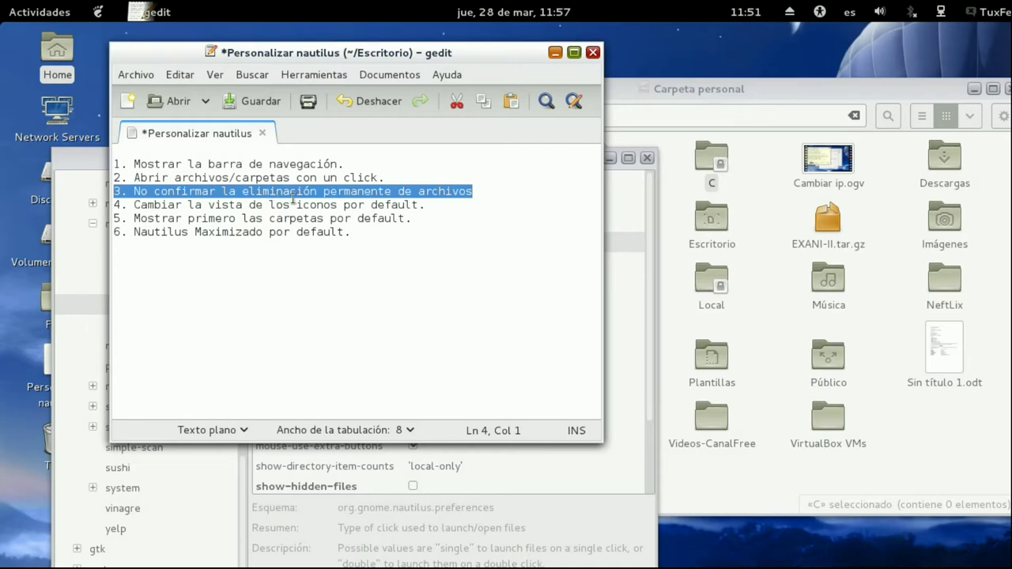
{"action": "left_click", "coordinate": [835, 368]}
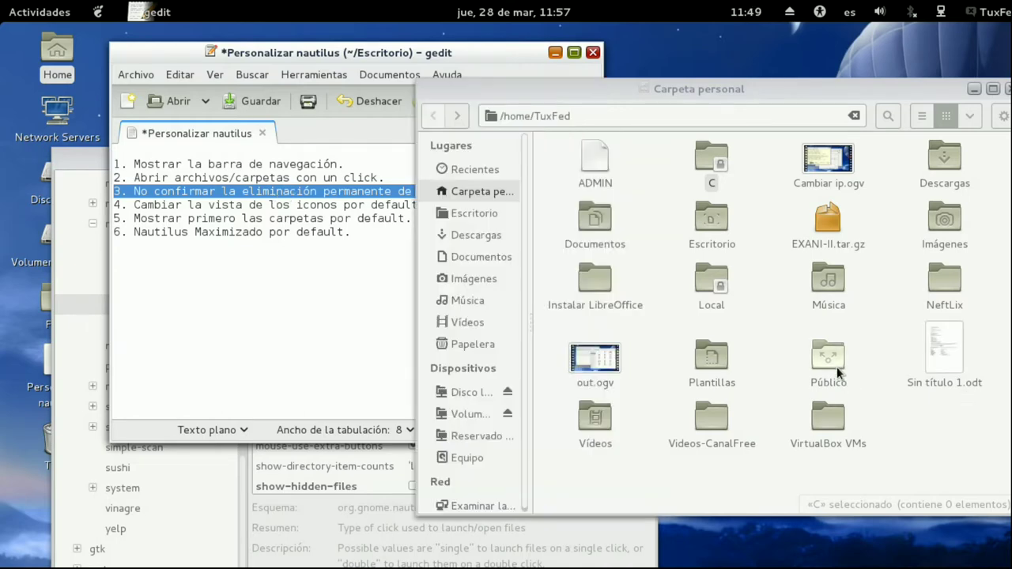
{"action": "left_click", "coordinate": [326, 520]}
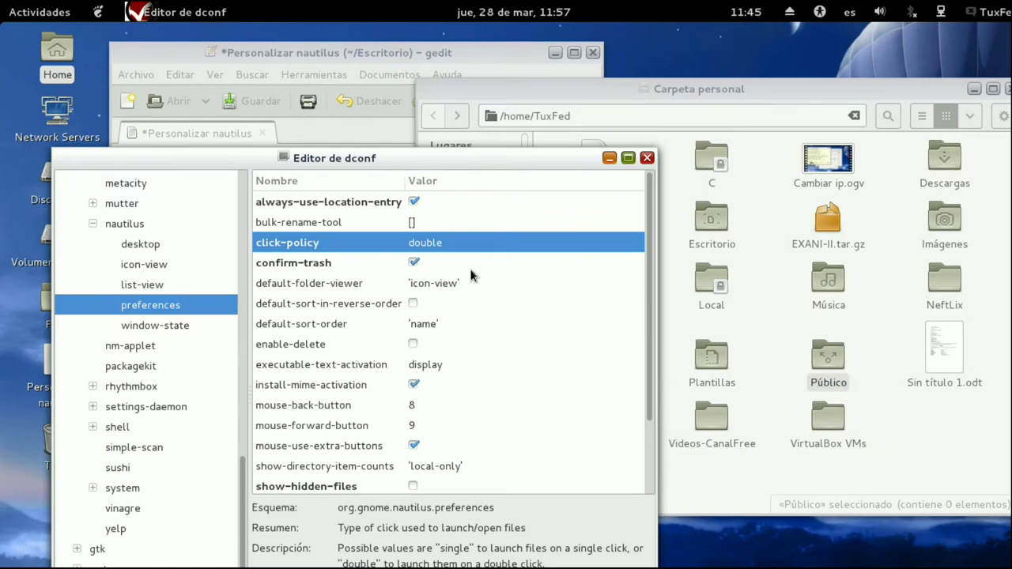
- Request permanent deletion of Sin título 1.odt in the home folder and cancel at the confirmation
{"action": "left_click", "coordinate": [951, 360]}
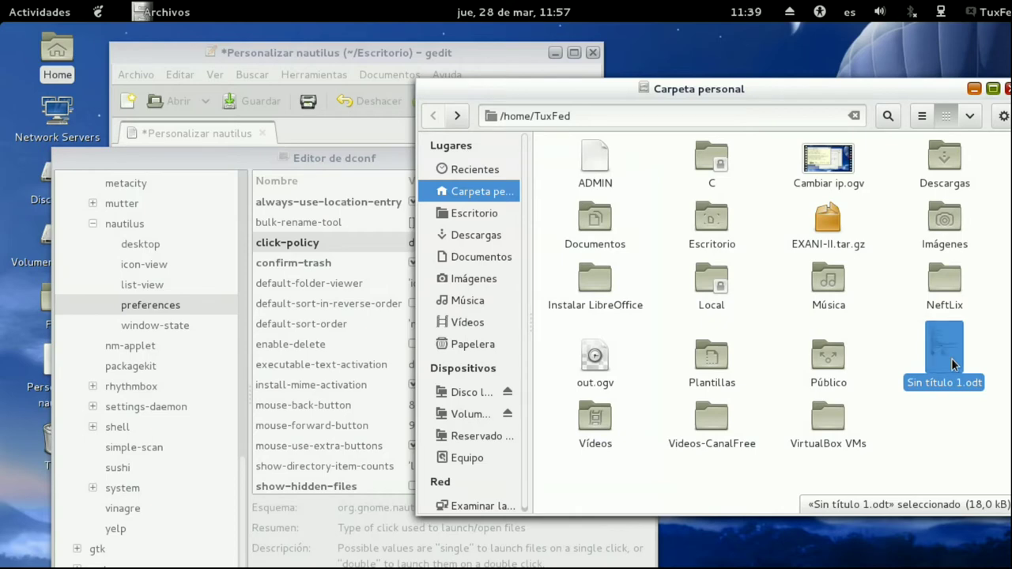
{"action": "key", "text": "shift+Delete"}
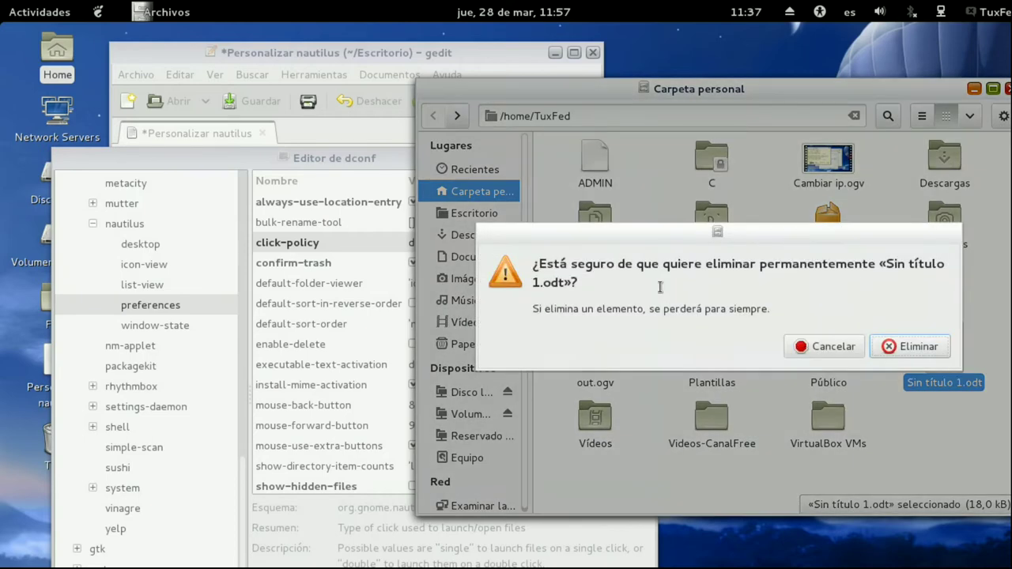
{"action": "left_click", "coordinate": [827, 345]}
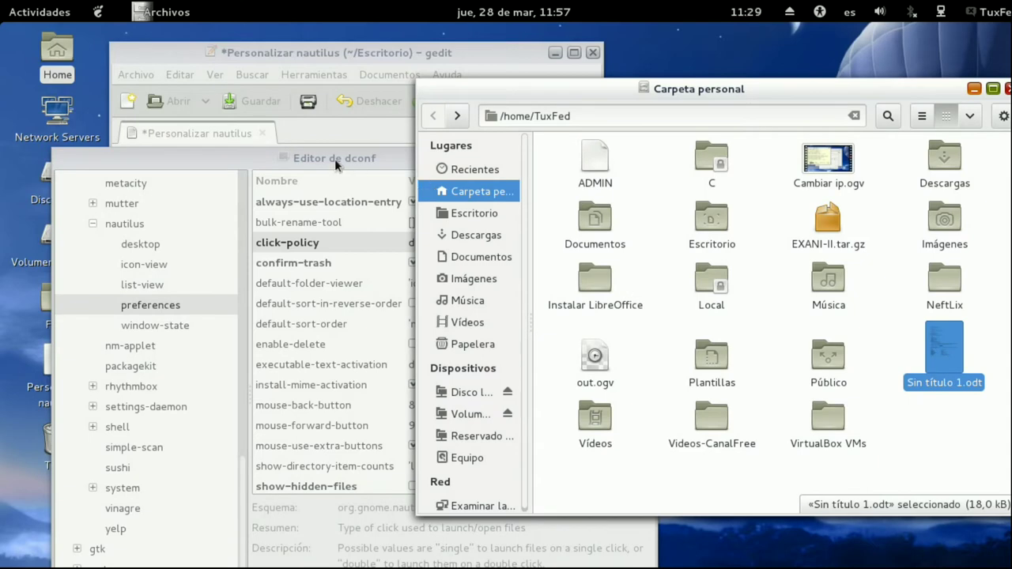
- Turn off the Nautilus confirm-trash setting in the dconf editor, look at the file manager, and turn the setting back on
{"action": "left_click", "coordinate": [336, 164]}
{"action": "left_click", "coordinate": [292, 265]}
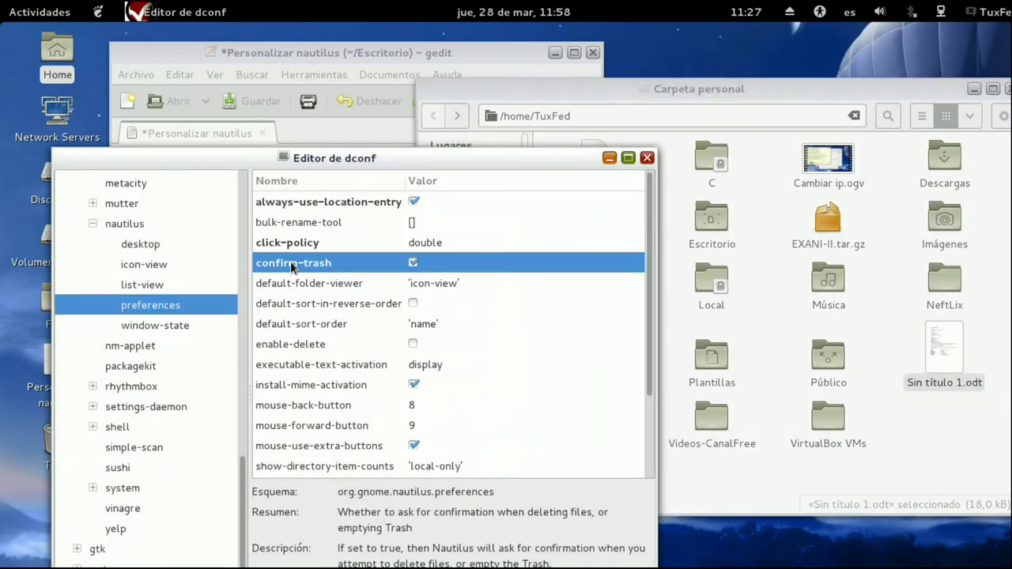
{"action": "left_click", "coordinate": [413, 264]}
{"action": "left_click", "coordinate": [895, 437]}
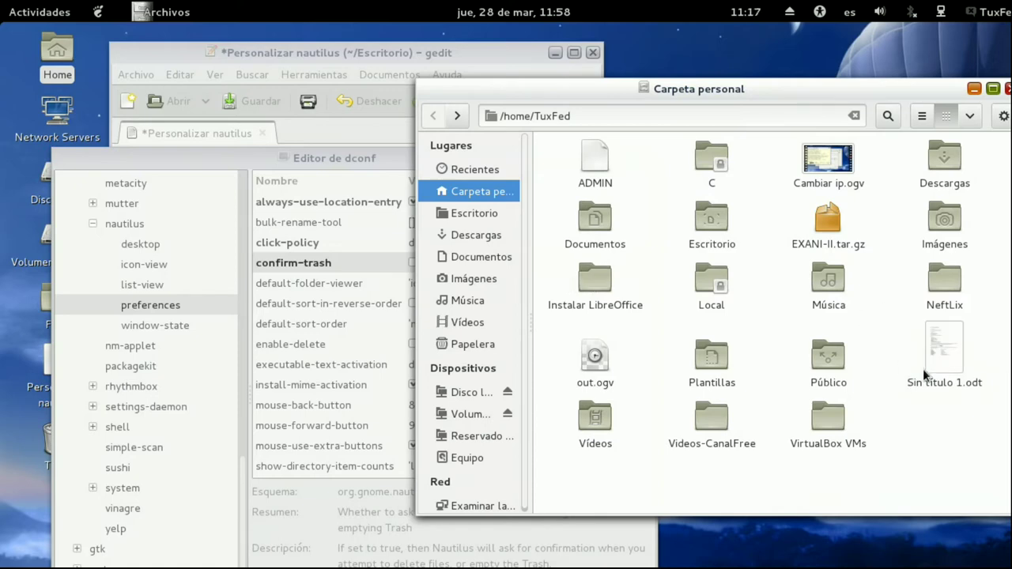
{"action": "left_click", "coordinate": [385, 159]}
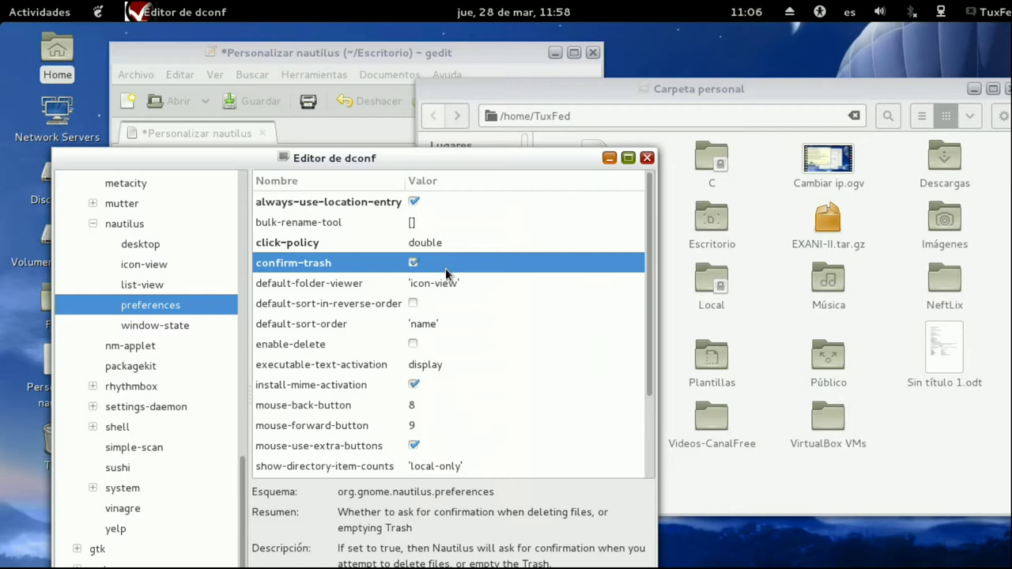
- Show the home folder as a list in the file manager and set default-folder-viewer to list_view in the dconf editor
{"action": "left_click", "coordinate": [775, 95]}
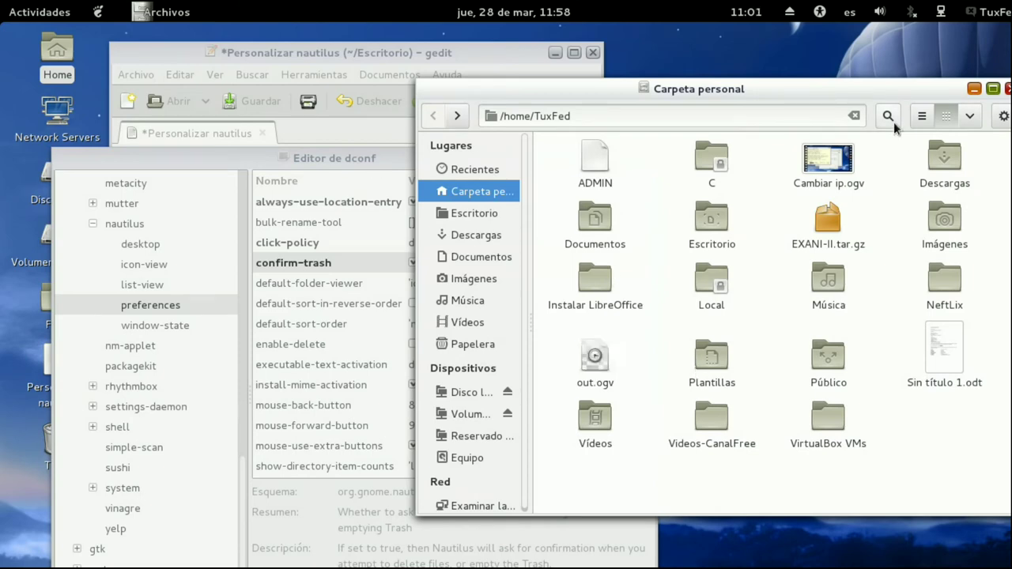
{"action": "left_click", "coordinate": [922, 116]}
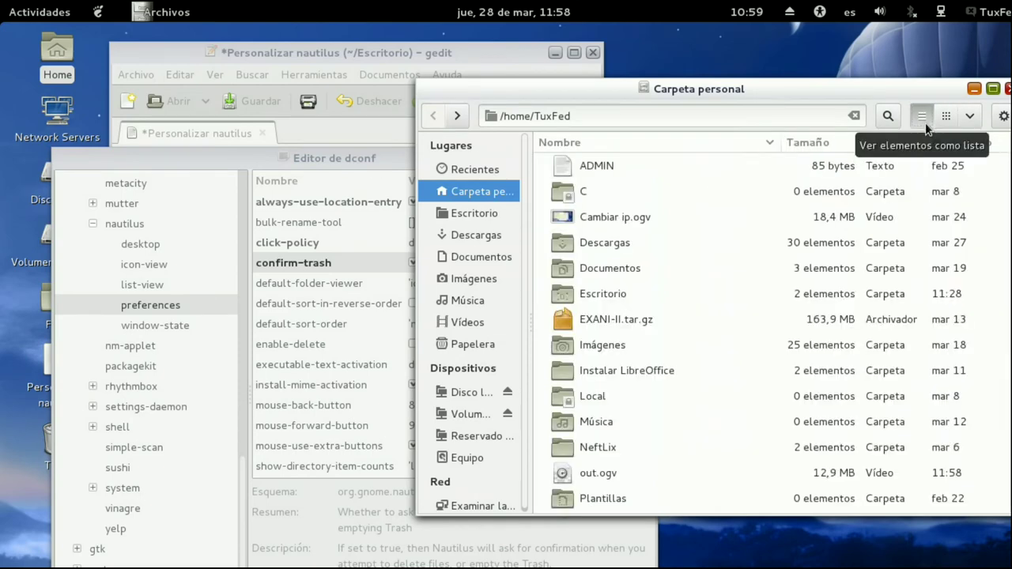
{"action": "left_click", "coordinate": [334, 160]}
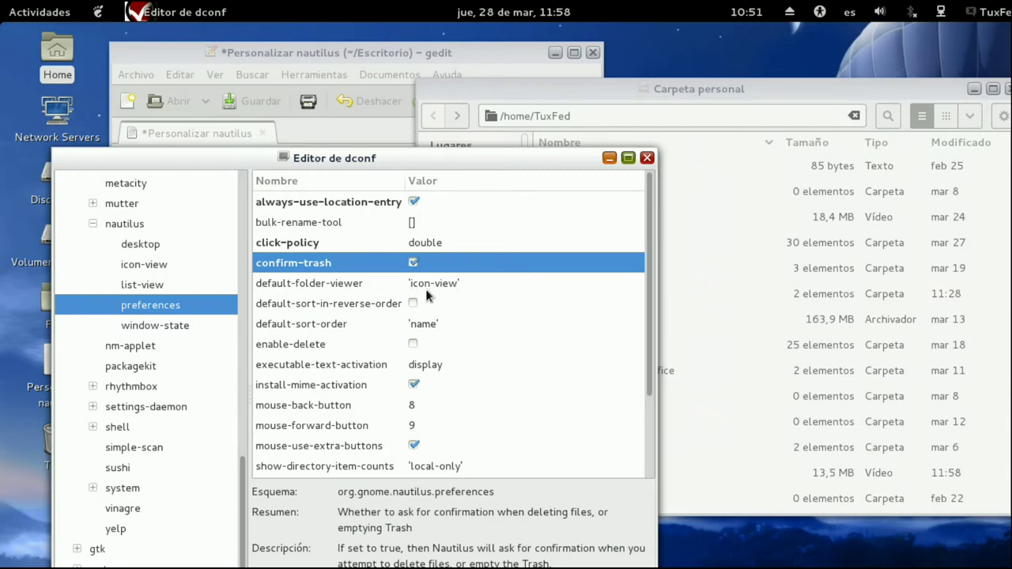
{"action": "left_click", "coordinate": [448, 283]}
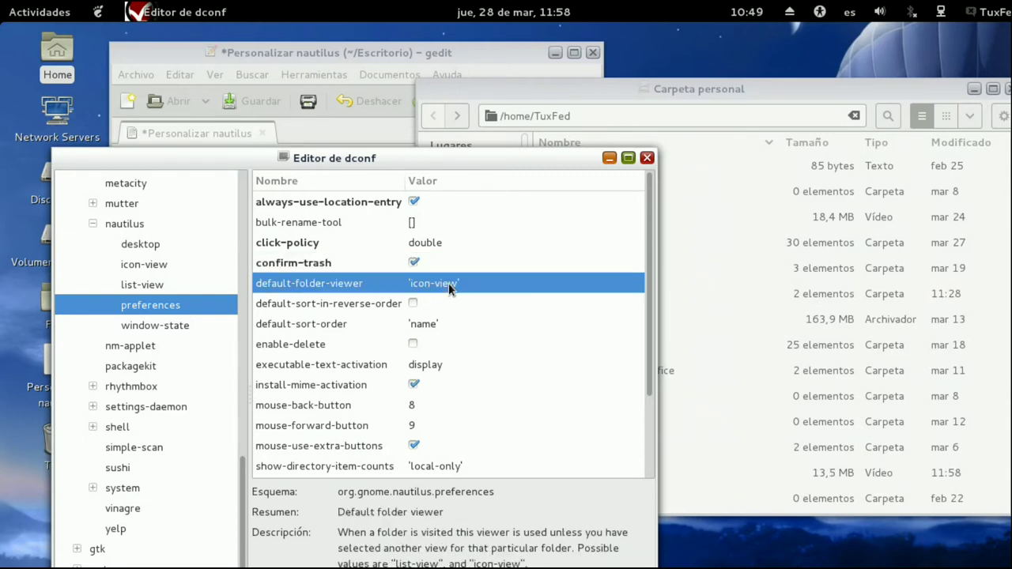
{"action": "left_click", "coordinate": [448, 286]}
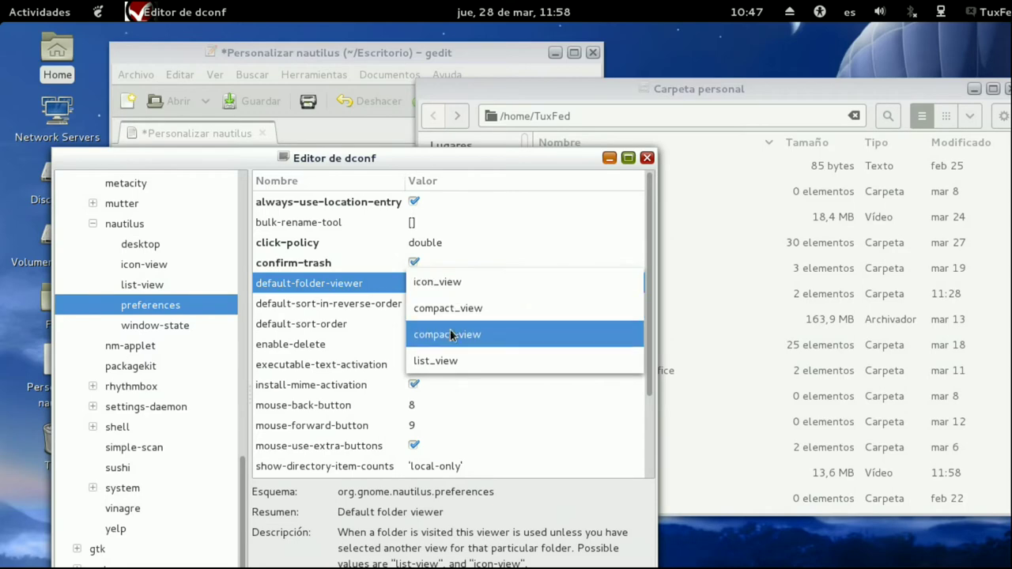
{"action": "left_click", "coordinate": [454, 362]}
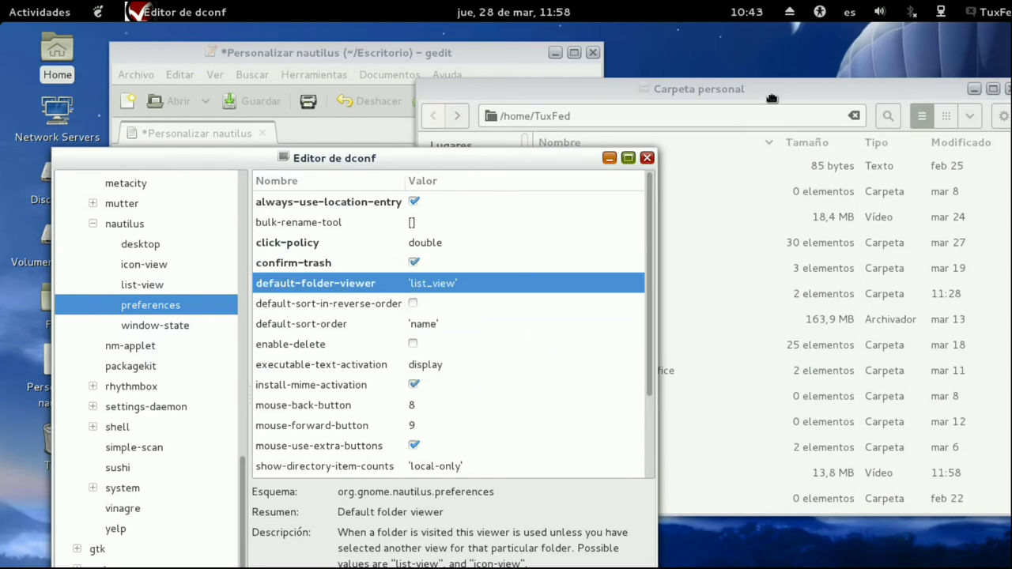
- Close and reopen the file manager to check its default list view, and move its window beside the dconf editor
{"action": "left_click", "coordinate": [959, 93]}
{"action": "left_click", "coordinate": [1008, 88]}
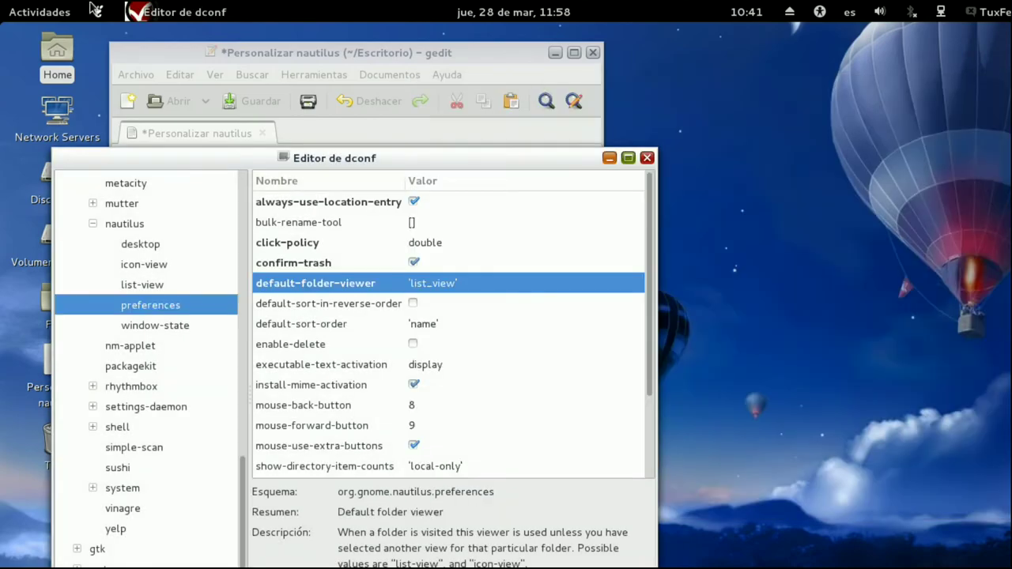
{"action": "left_click", "coordinate": [36, 11]}
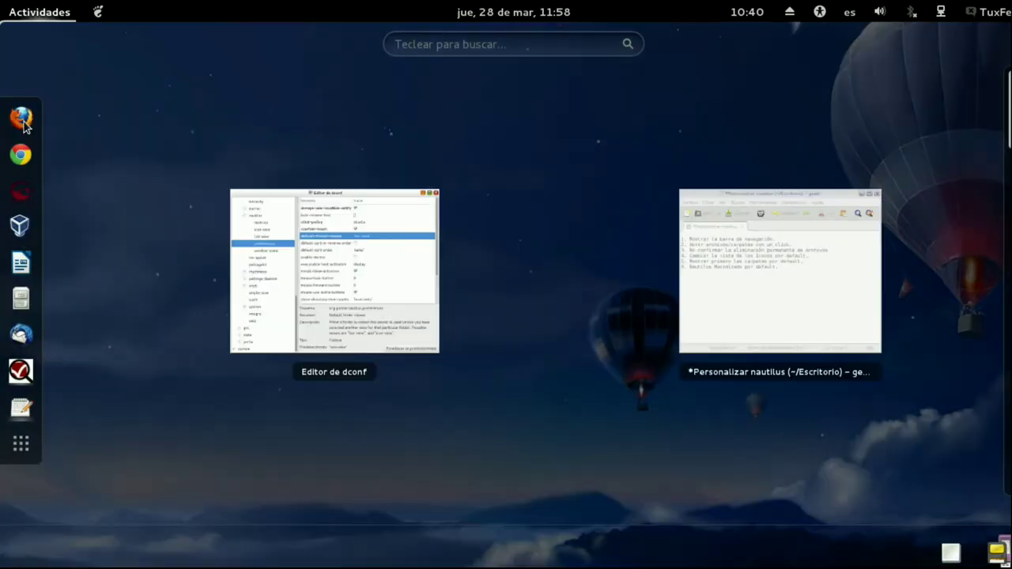
{"action": "left_click", "coordinate": [21, 299]}
{"action": "left_click_drag", "start_coordinate": [370, 37], "coordinate": [778, 51]}
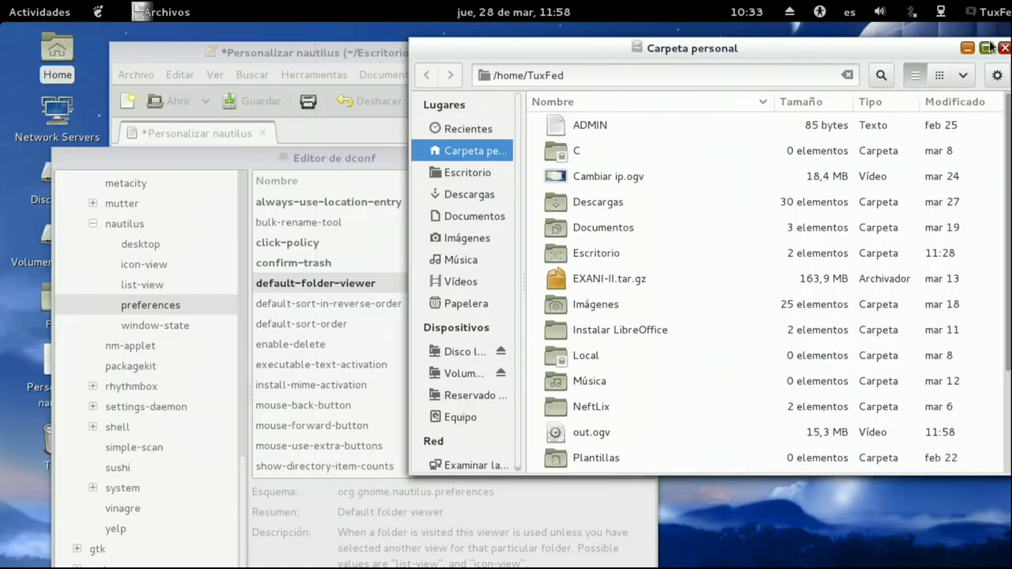
- Set the Nautilus default-folder-viewer to icon_view in the dconf editor
{"action": "left_click", "coordinate": [361, 156]}
{"action": "left_click", "coordinate": [425, 289]}
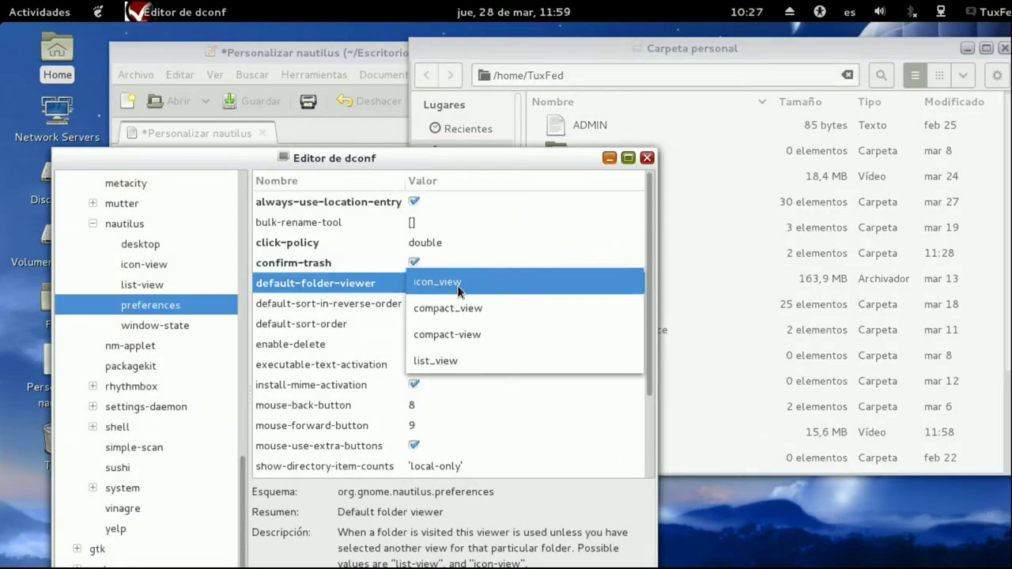
{"action": "left_click", "coordinate": [457, 283]}
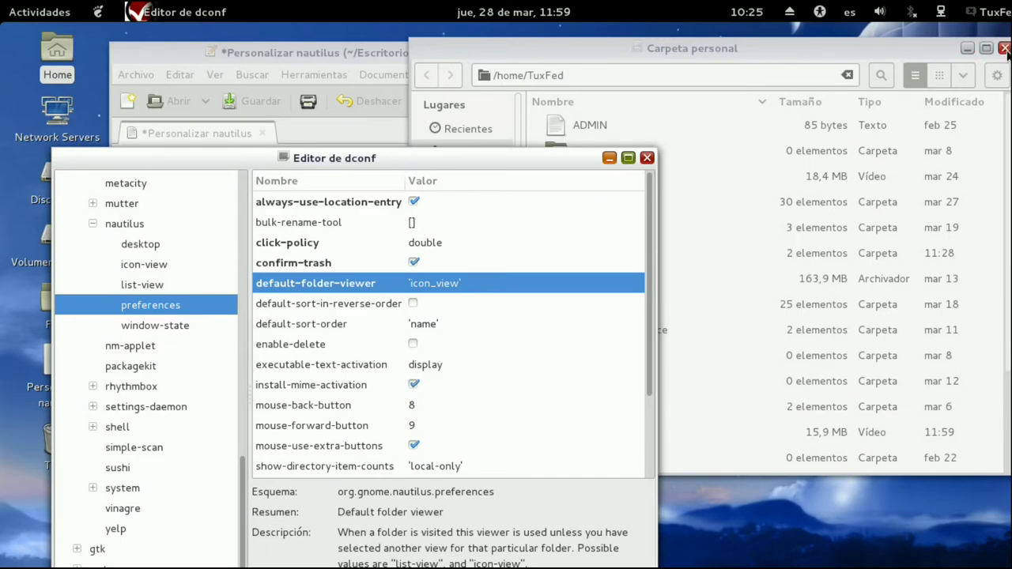
- Restart the file manager to check the default icon view and place its window clear of the dconf editor
{"action": "left_click", "coordinate": [1004, 49]}
{"action": "left_click", "coordinate": [43, 10]}
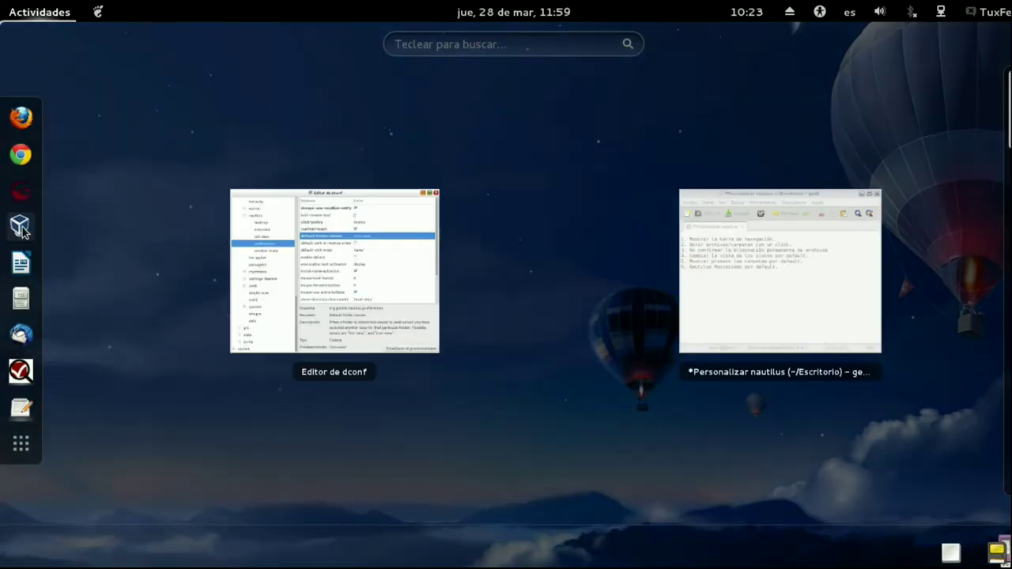
{"action": "left_click", "coordinate": [21, 296]}
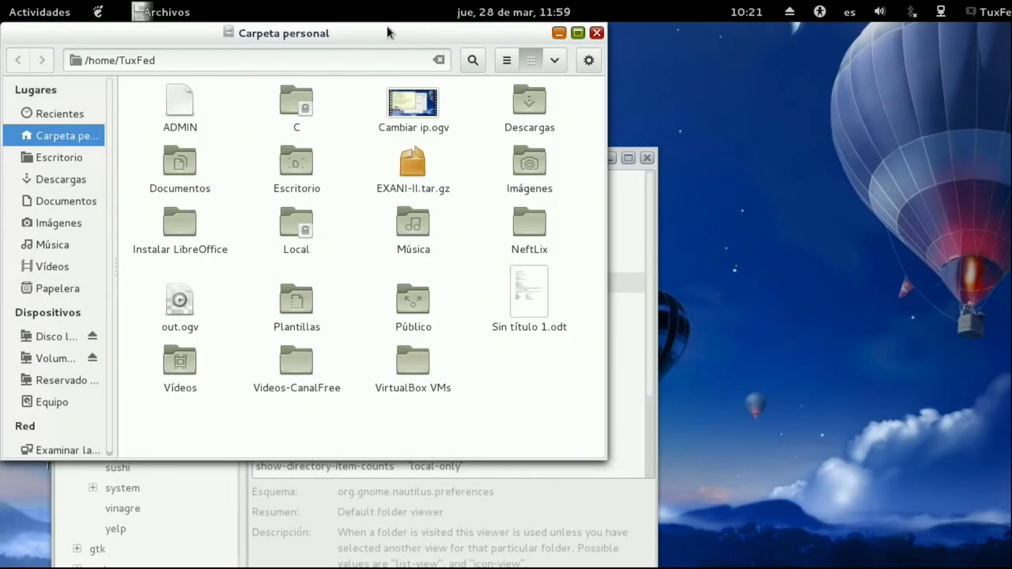
{"action": "left_click_drag", "start_coordinate": [371, 33], "coordinate": [784, 67]}
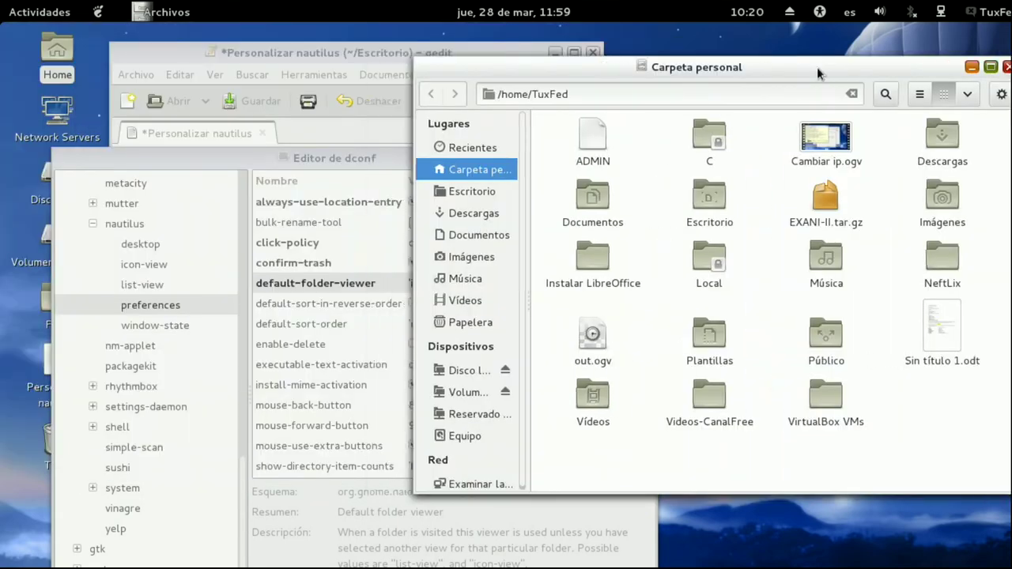
- Highlight item 5, "Mostrar primero las carpetas por default.", in the gedit notes and select the ADMIN file in the file manager
{"action": "left_click", "coordinate": [388, 156]}
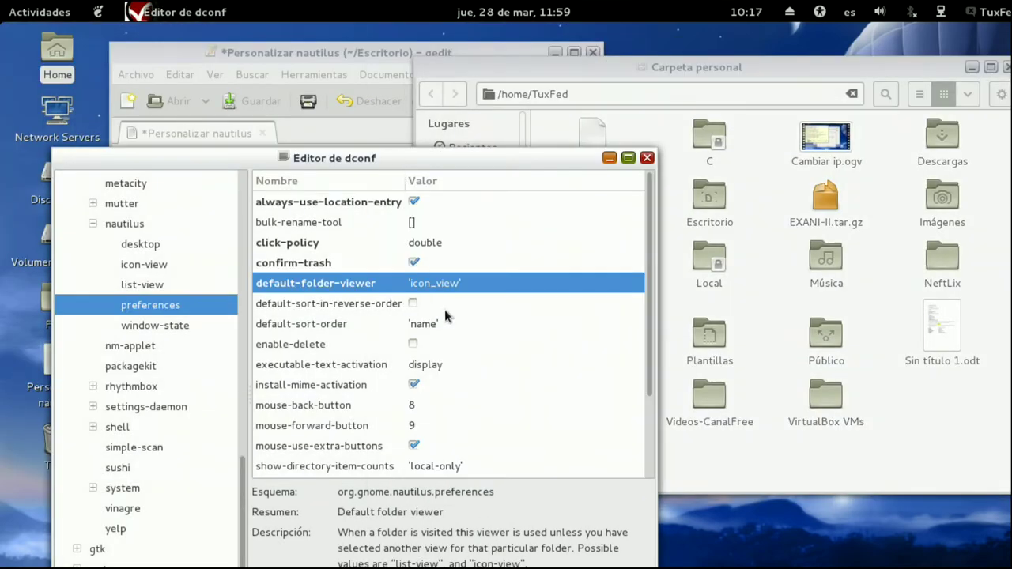
{"action": "left_click", "coordinate": [309, 62]}
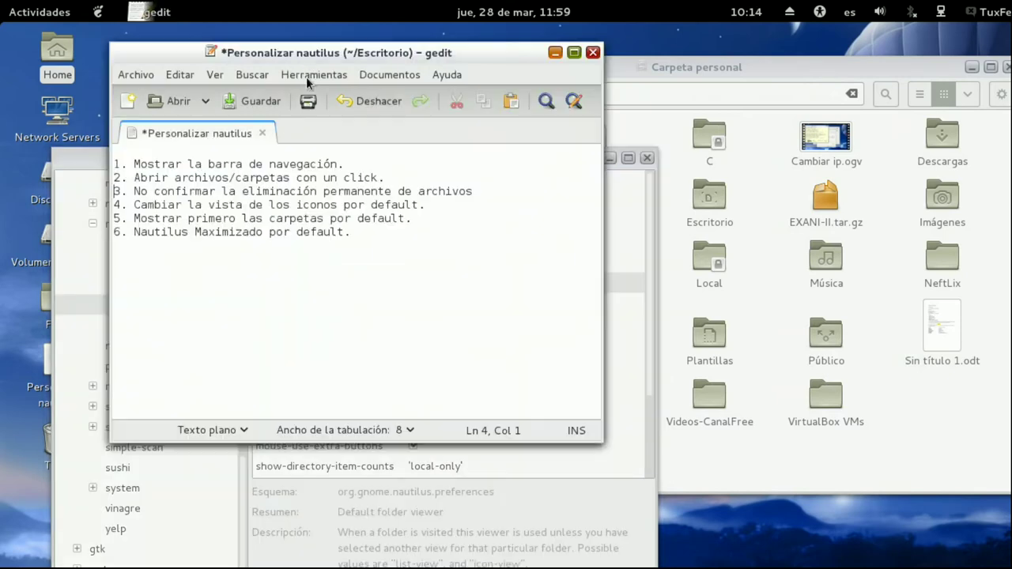
{"action": "double_click", "coordinate": [225, 229]}
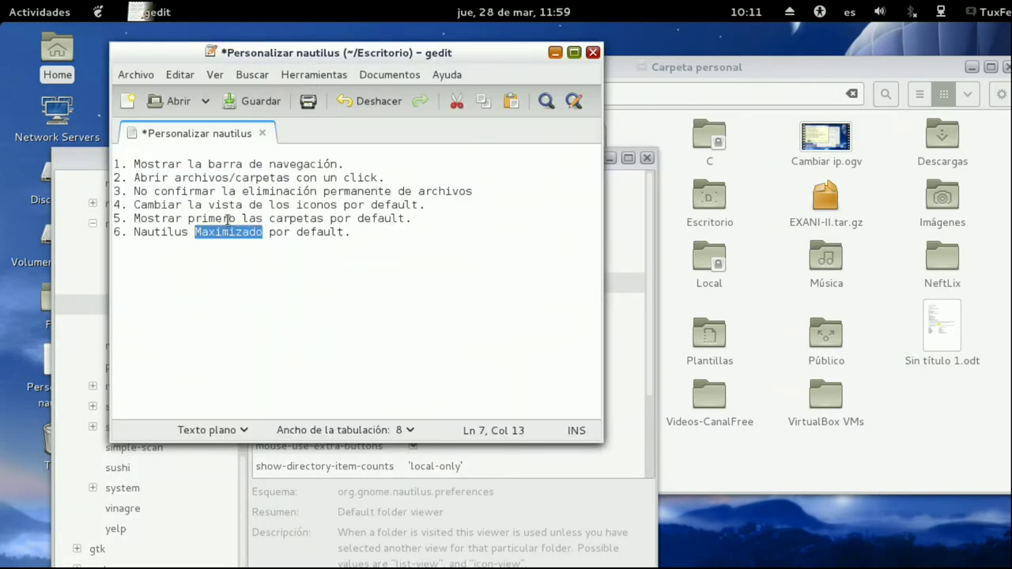
{"action": "triple_click", "coordinate": [227, 219]}
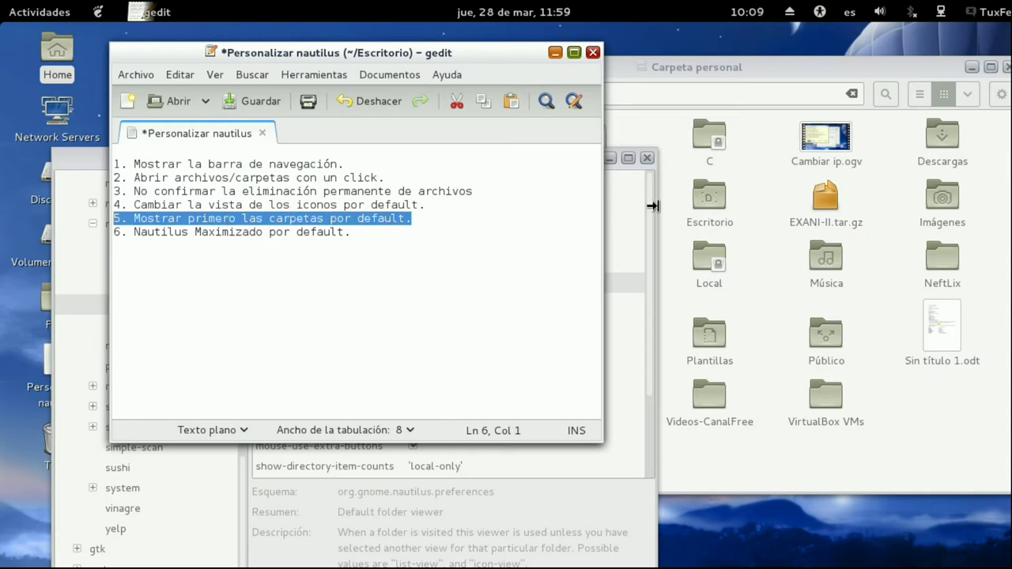
{"action": "left_click", "coordinate": [698, 204]}
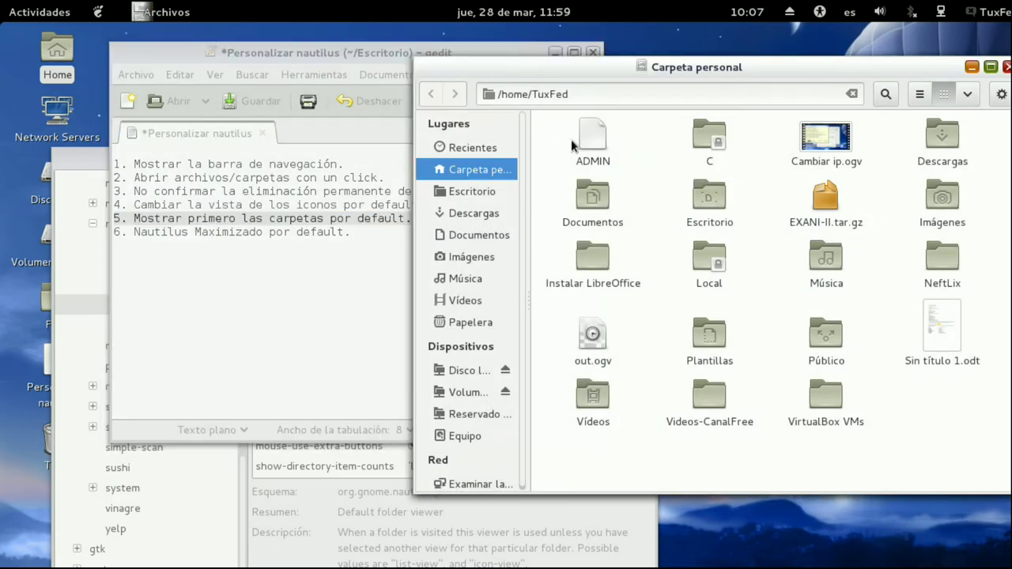
{"action": "left_click", "coordinate": [604, 162]}
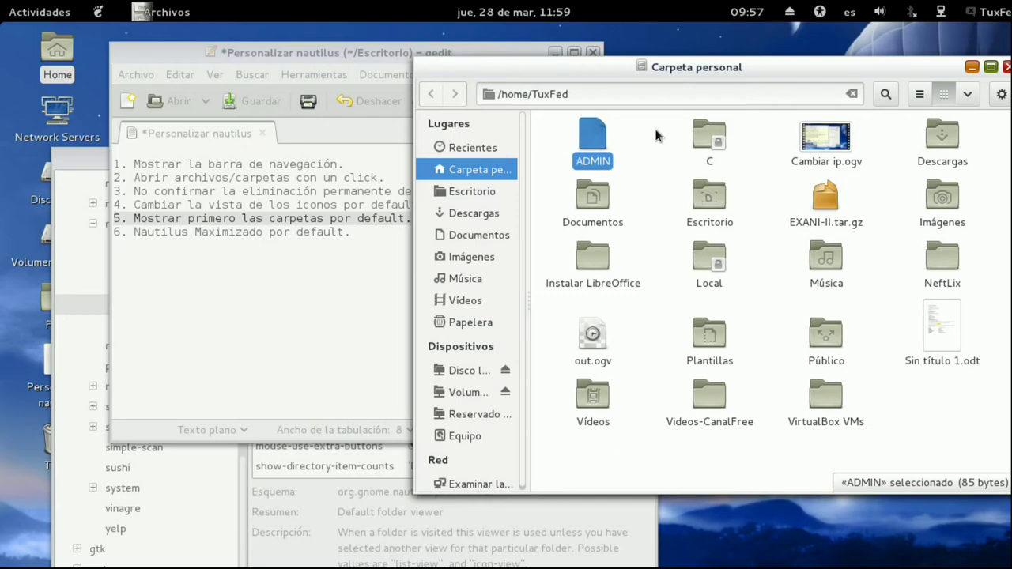
- Enable sort-directories-first in the Nautilus preferences of the dconf editor and check the home folder's order in the file manager
{"action": "left_click", "coordinate": [85, 166]}
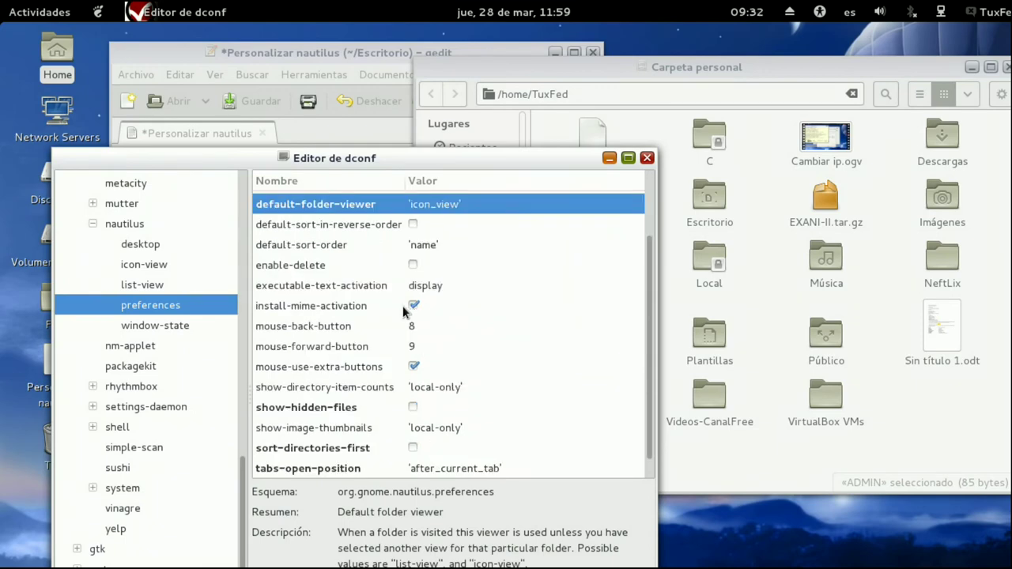
{"action": "scroll", "coordinate": [383, 299], "scroll_direction": "down", "scroll_amount": 1}
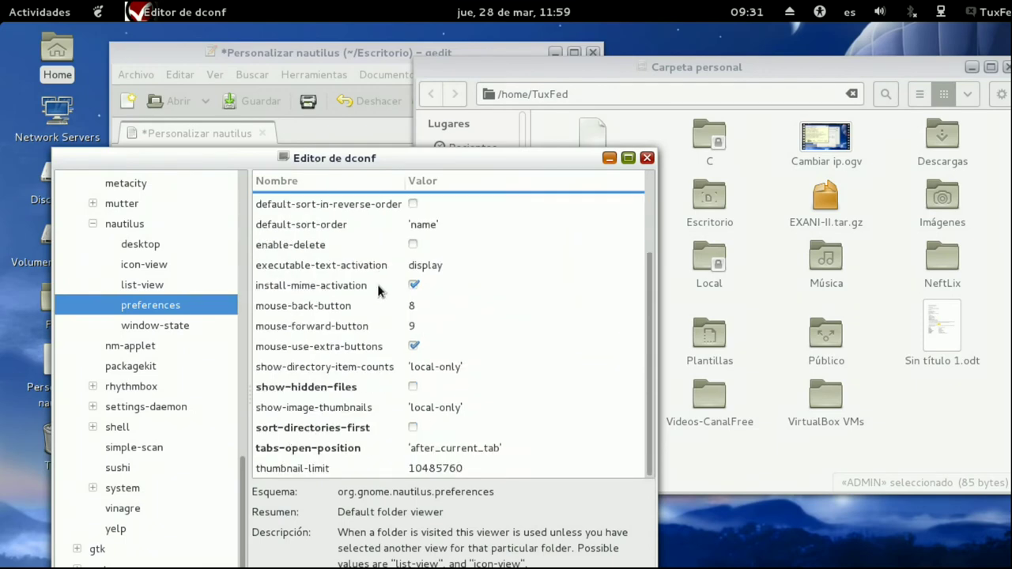
{"action": "left_click", "coordinate": [412, 430]}
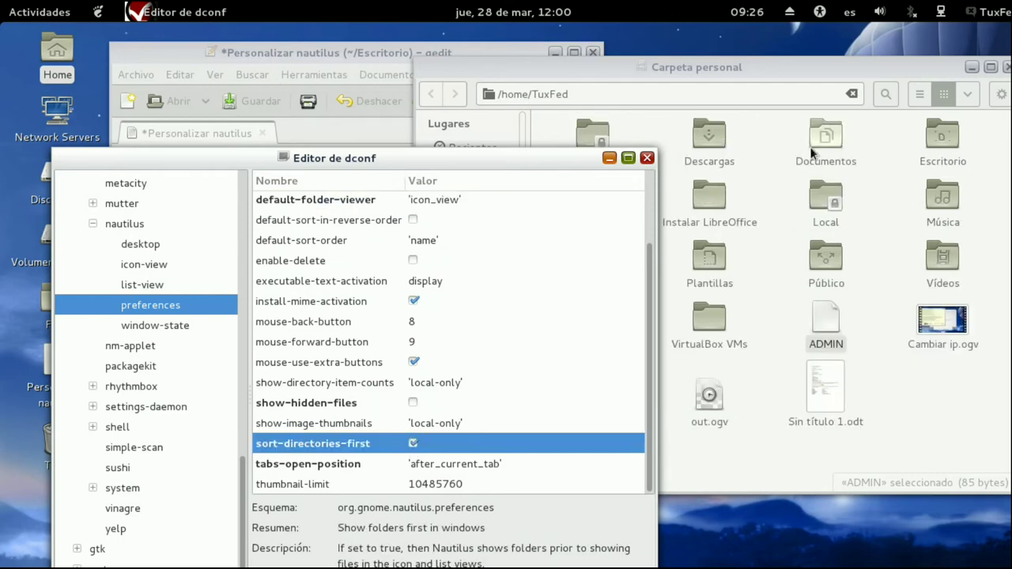
{"action": "left_click", "coordinate": [778, 75]}
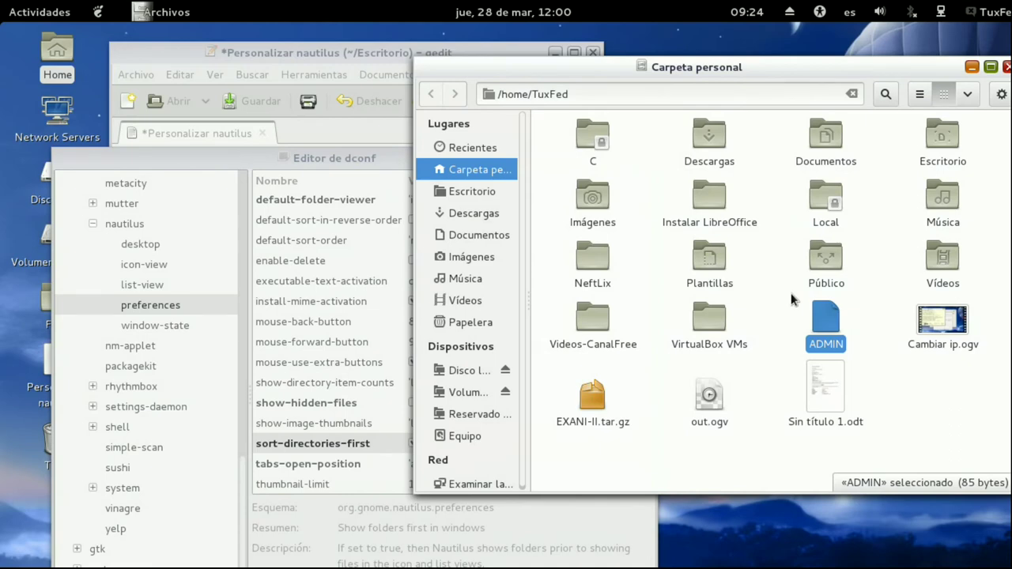
- Consult the gedit notes, enable maximized in the Nautilus window-state settings of the dconf editor, and return to the file manager
{"action": "left_click", "coordinate": [386, 53]}
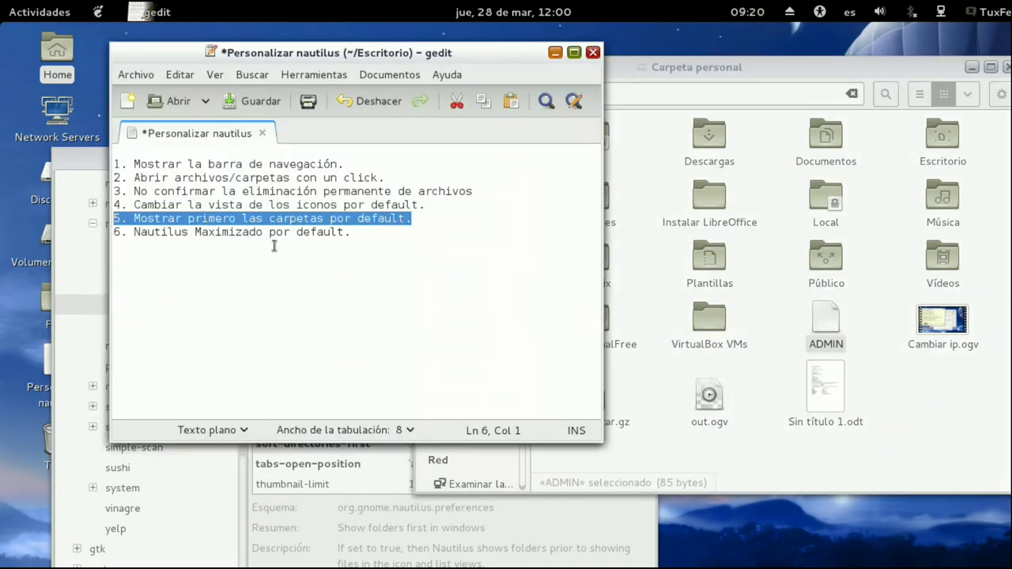
{"action": "left_click", "coordinate": [696, 66]}
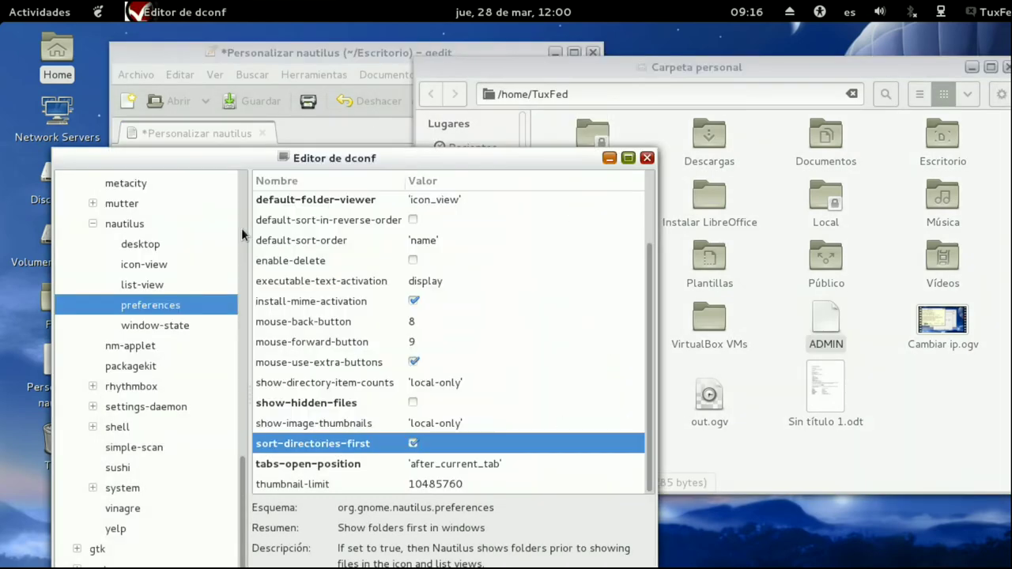
{"action": "left_click", "coordinate": [177, 331]}
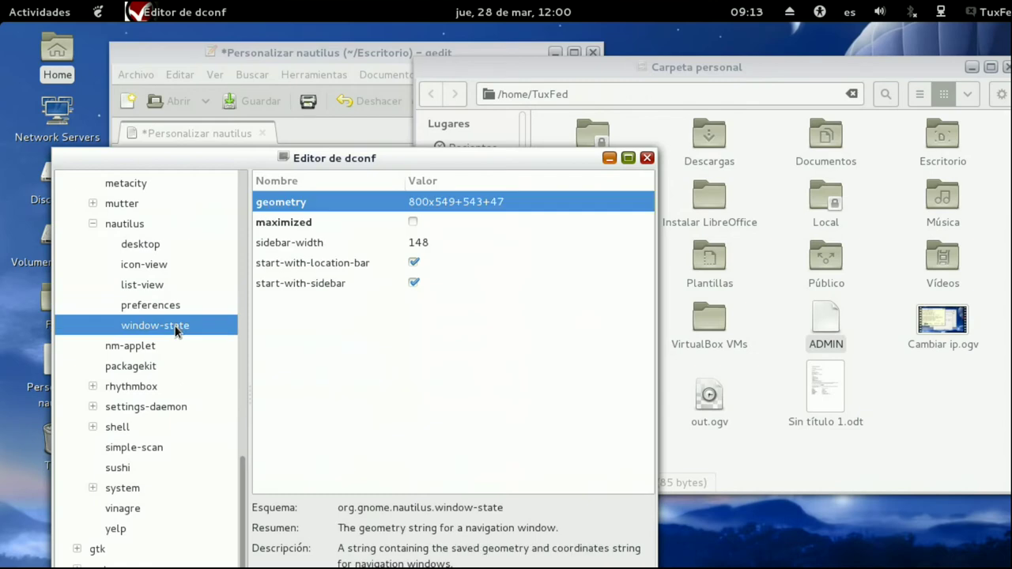
{"action": "left_click", "coordinate": [413, 222]}
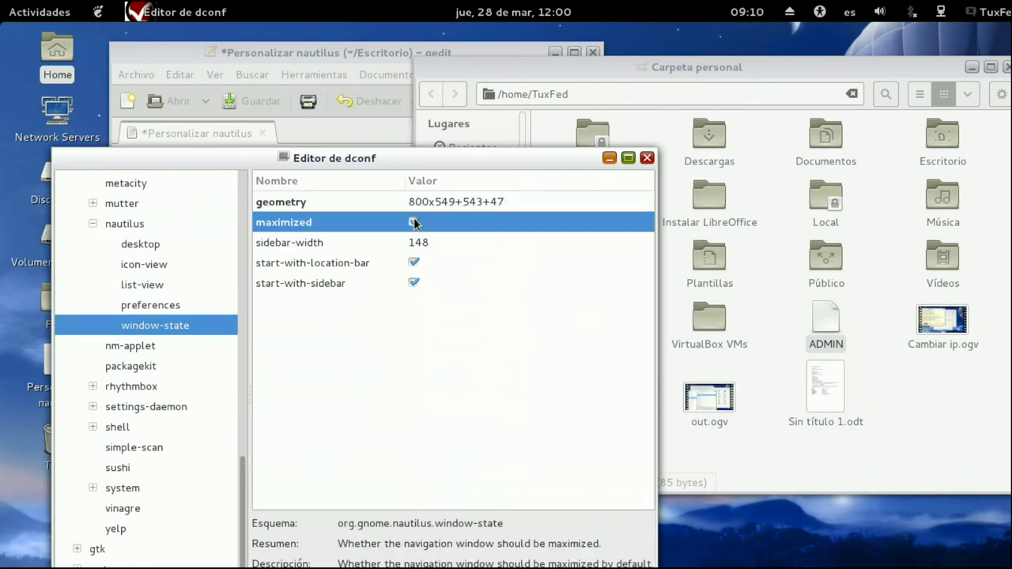
{"action": "left_click", "coordinate": [818, 76]}
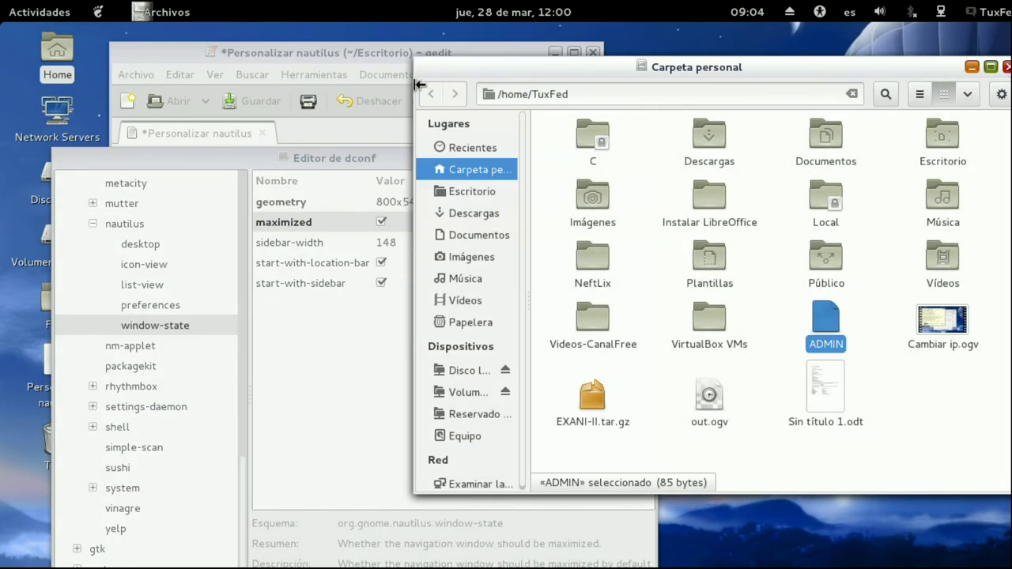
- Glance at the gedit notes, open the Nautilus preferences in the dconf editor and move its window up to show the full setting descriptions
{"action": "left_click", "coordinate": [286, 52]}
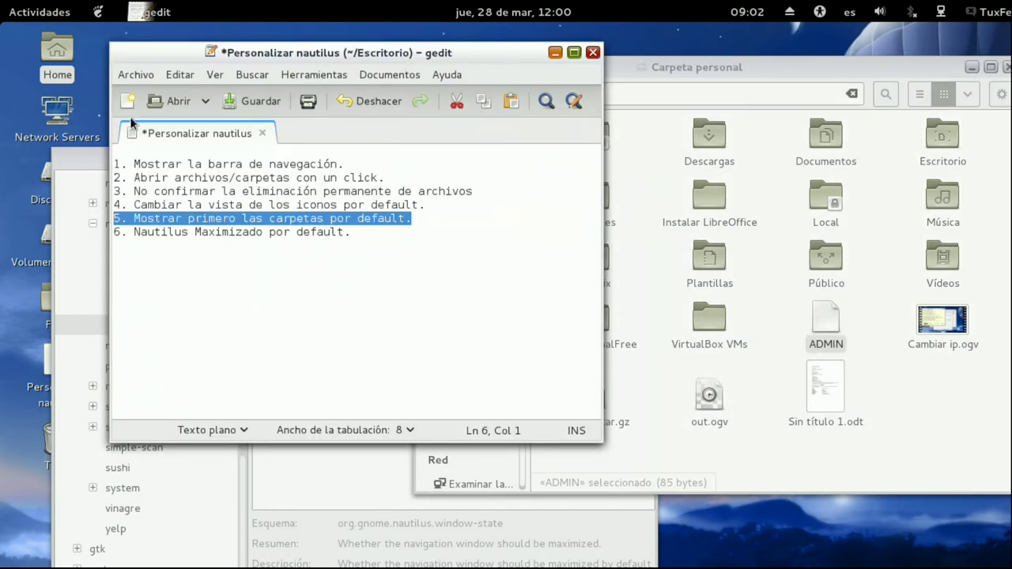
{"action": "left_click", "coordinate": [91, 166]}
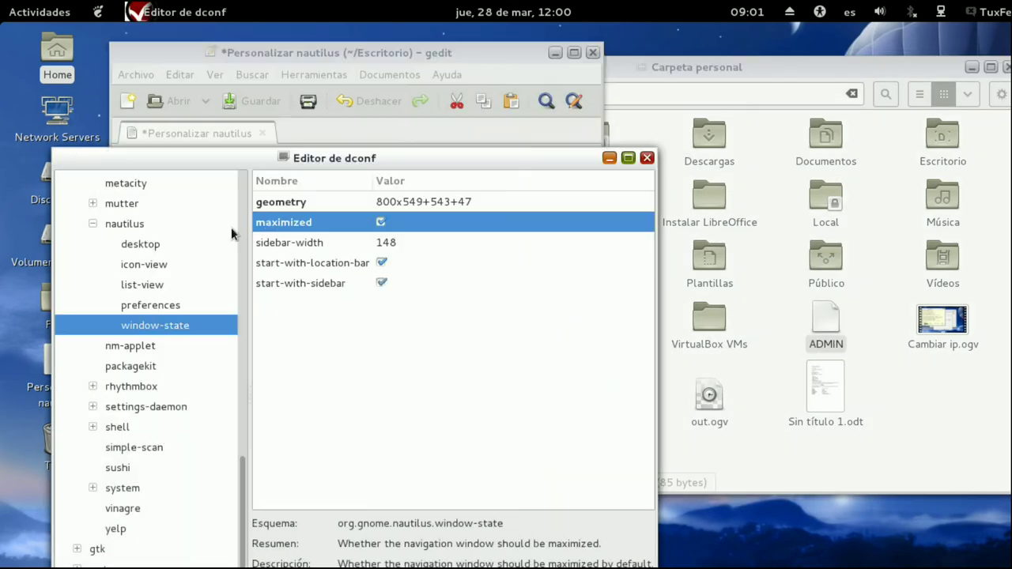
{"action": "left_click", "coordinate": [169, 308]}
{"action": "scroll", "coordinate": [463, 348], "scroll_direction": "down", "scroll_amount": 3}
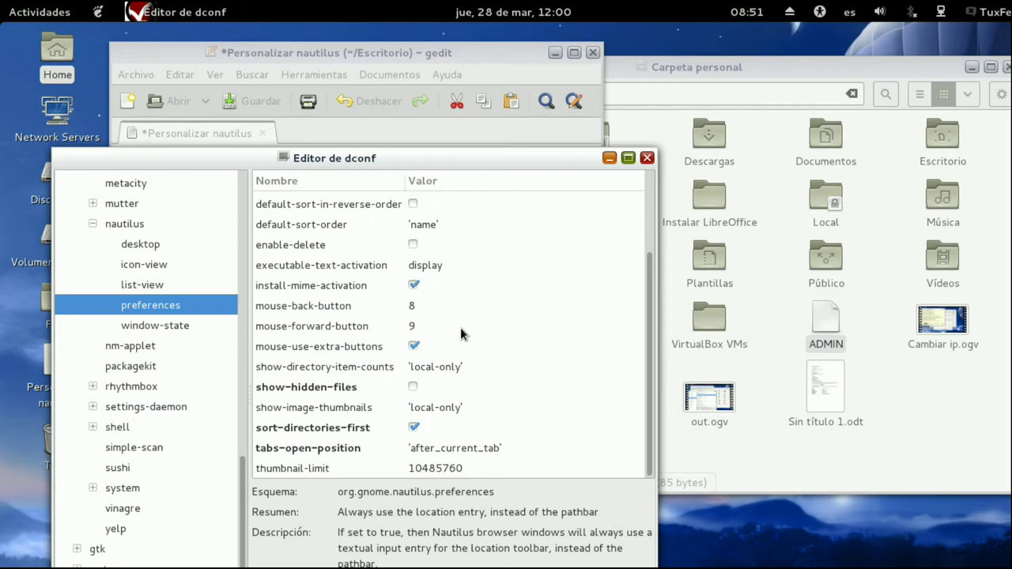
{"action": "left_click_drag", "start_coordinate": [449, 154], "coordinate": [441, 82]}
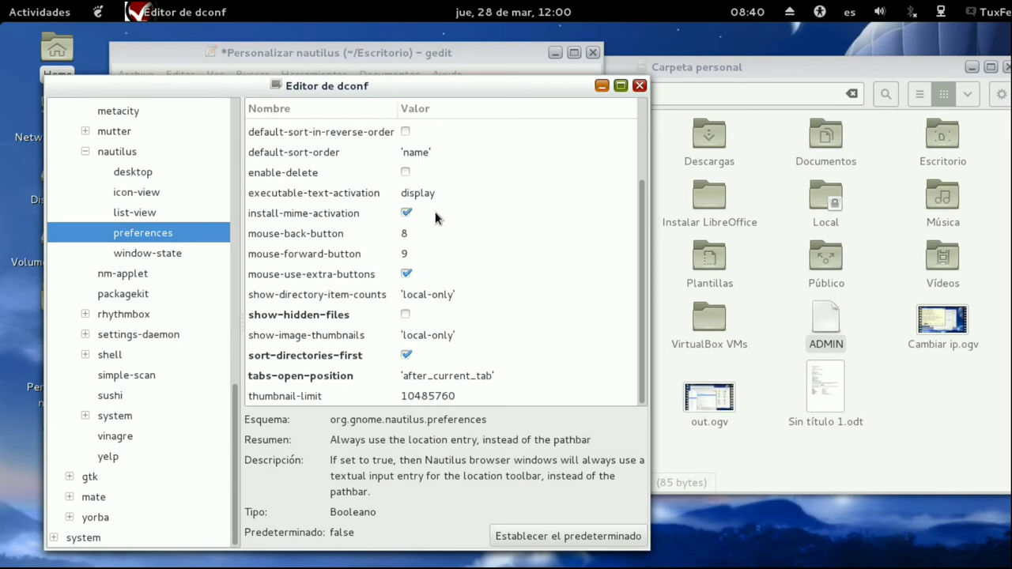
- Reset confirm-trash in the Nautilus preferences to its default value
{"action": "scroll", "coordinate": [434, 207], "scroll_direction": "up", "scroll_amount": 2}
{"action": "left_click", "coordinate": [435, 168]}
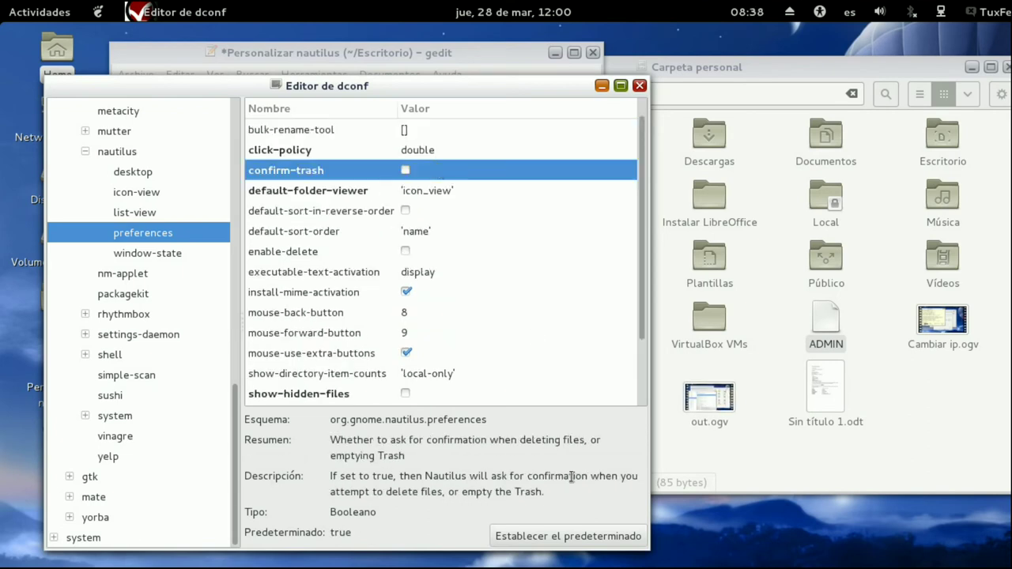
{"action": "left_click", "coordinate": [577, 537]}
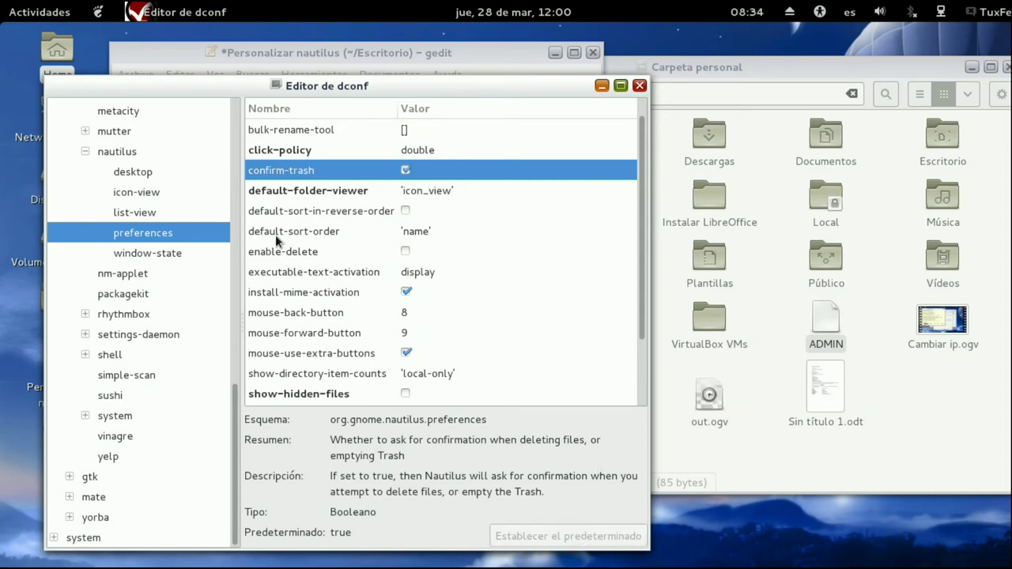
- Check the home folder's icons, browse the list-view settings and set default-zoom-level to largest in the Nautilus icon-view settings
{"action": "left_click", "coordinate": [940, 435]}
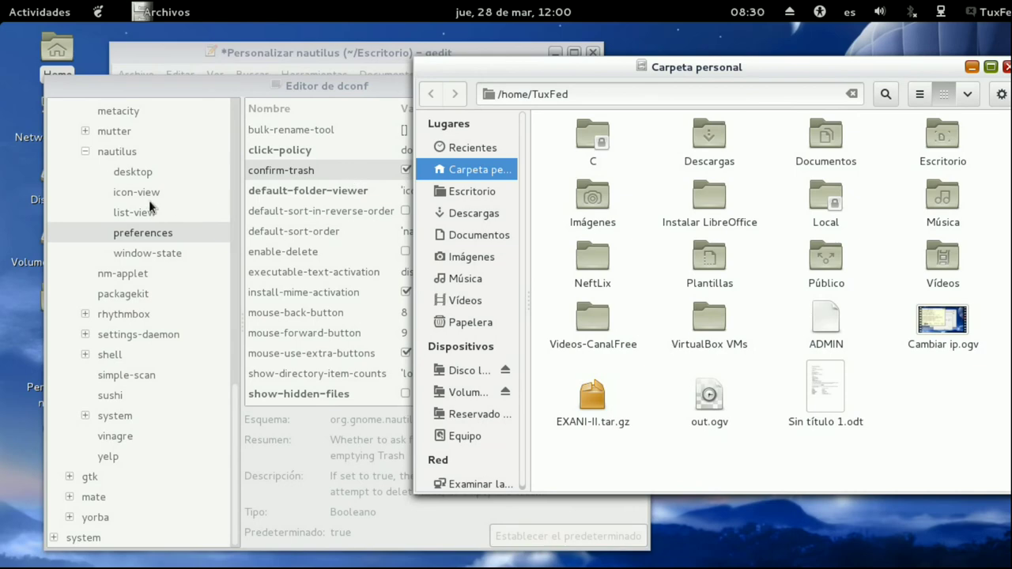
{"action": "left_click", "coordinate": [154, 198]}
{"action": "left_click", "coordinate": [153, 215]}
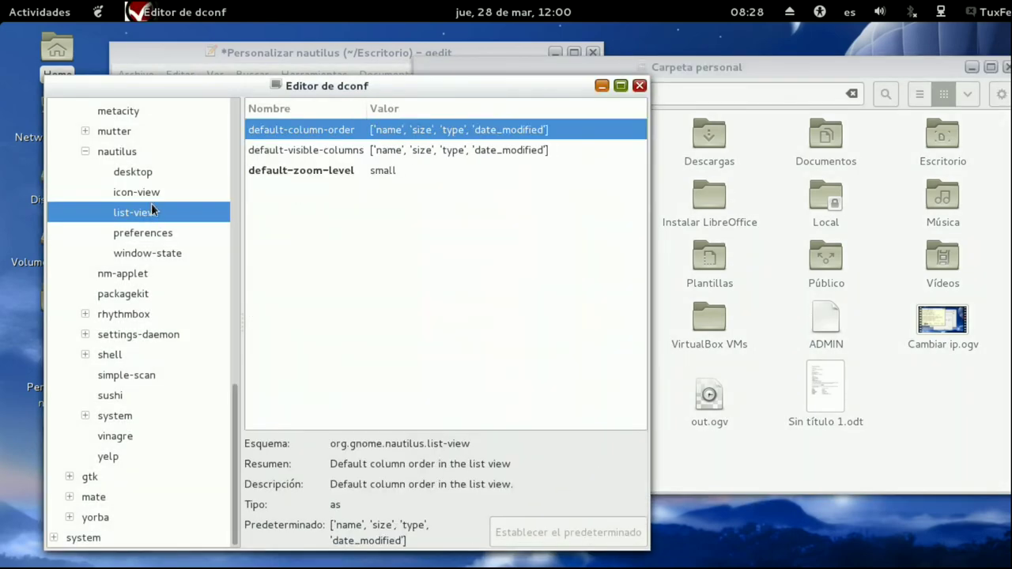
{"action": "left_click", "coordinate": [154, 201]}
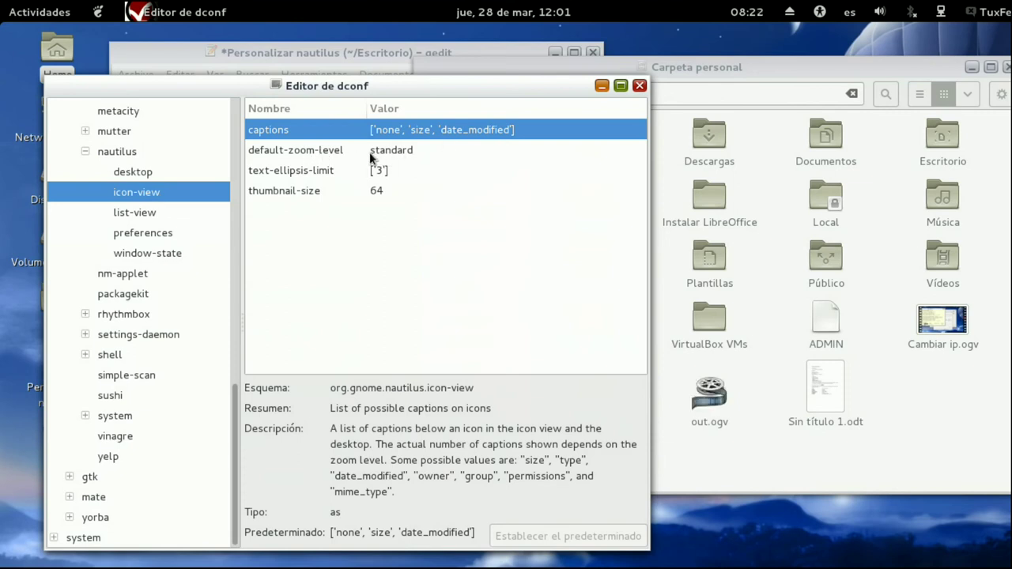
{"action": "left_click", "coordinate": [401, 150]}
{"action": "left_click", "coordinate": [403, 150]}
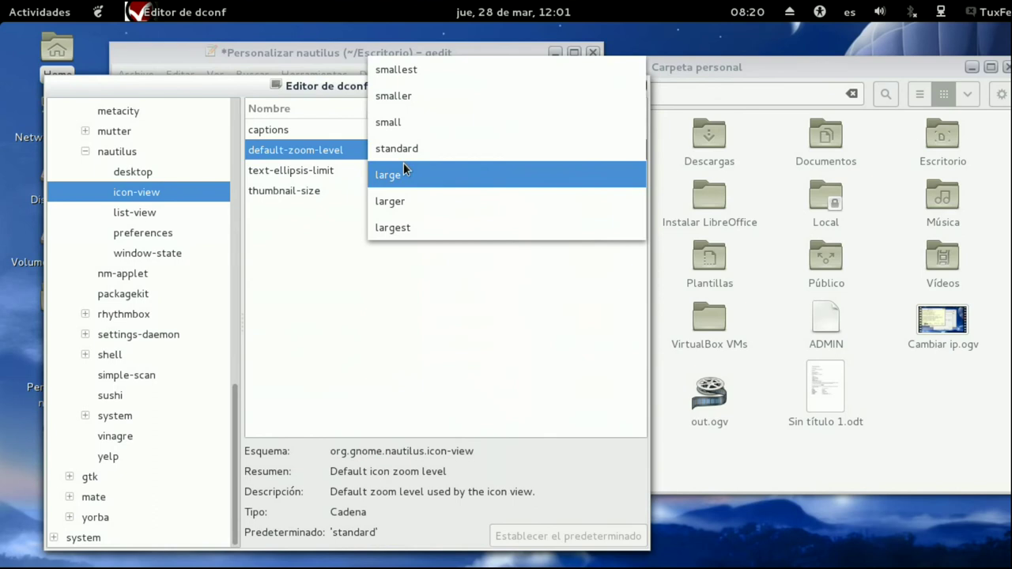
{"action": "left_click", "coordinate": [415, 224]}
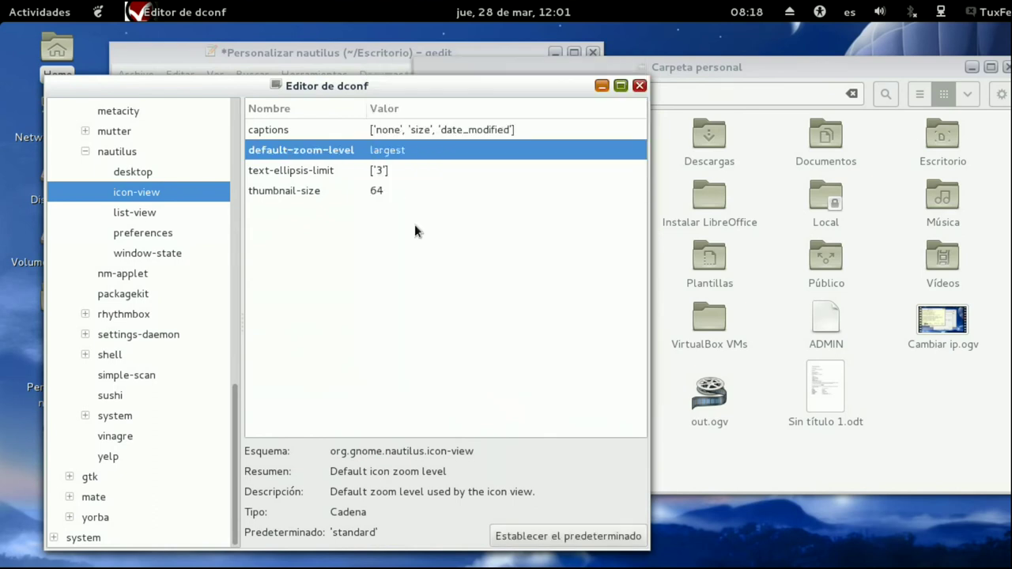
- Close and reopen the file manager to check the icon size at the largest default zoom level
{"action": "left_click", "coordinate": [895, 381]}
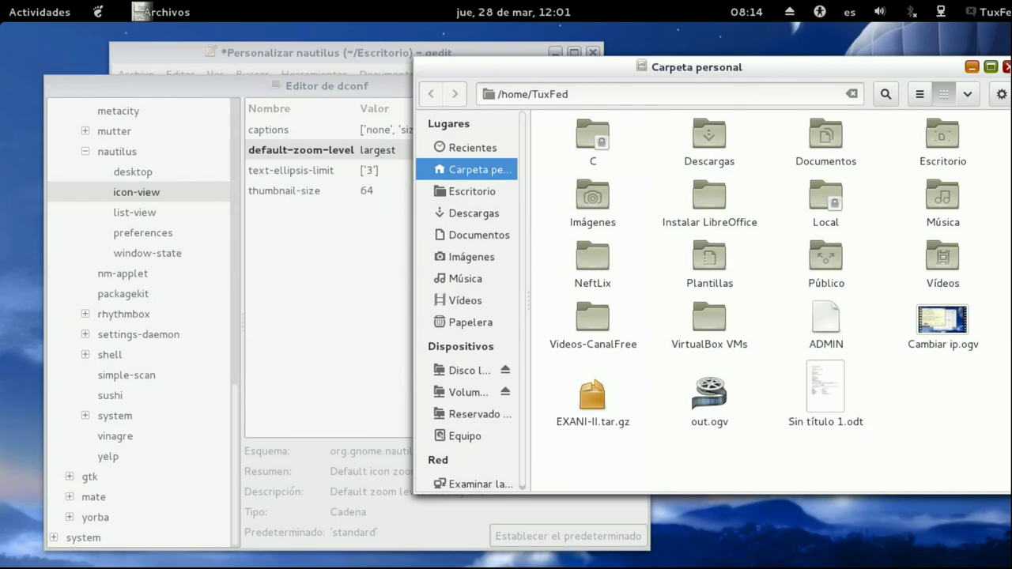
{"action": "key", "text": "ctrl+w"}
{"action": "left_click", "coordinate": [36, 11]}
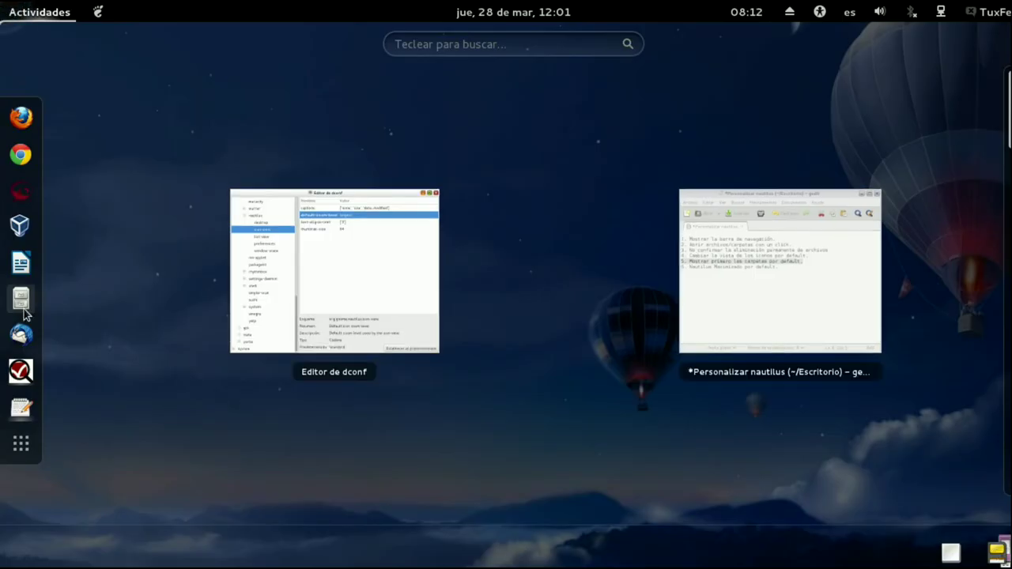
{"action": "left_click", "coordinate": [22, 308]}
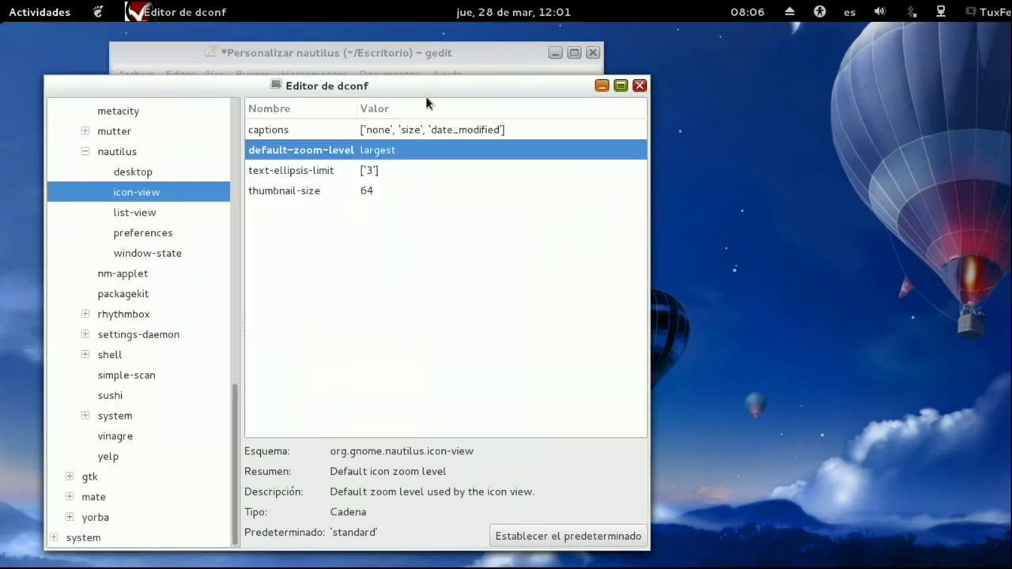
- Set the icon view's default-zoom-level to standard, reopen the file manager to check the icons and close its window
{"action": "left_click", "coordinate": [395, 152]}
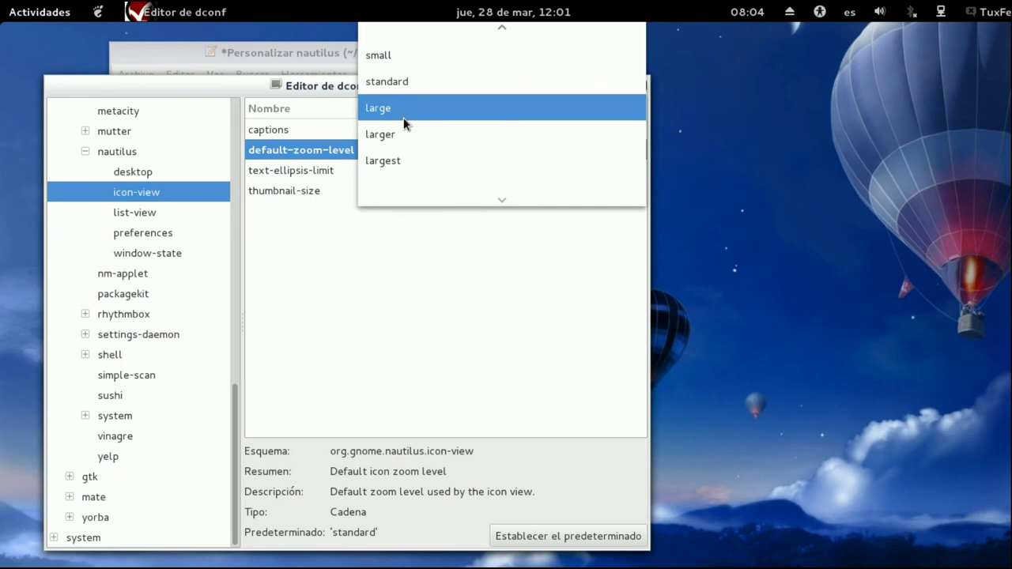
{"action": "left_click", "coordinate": [405, 84]}
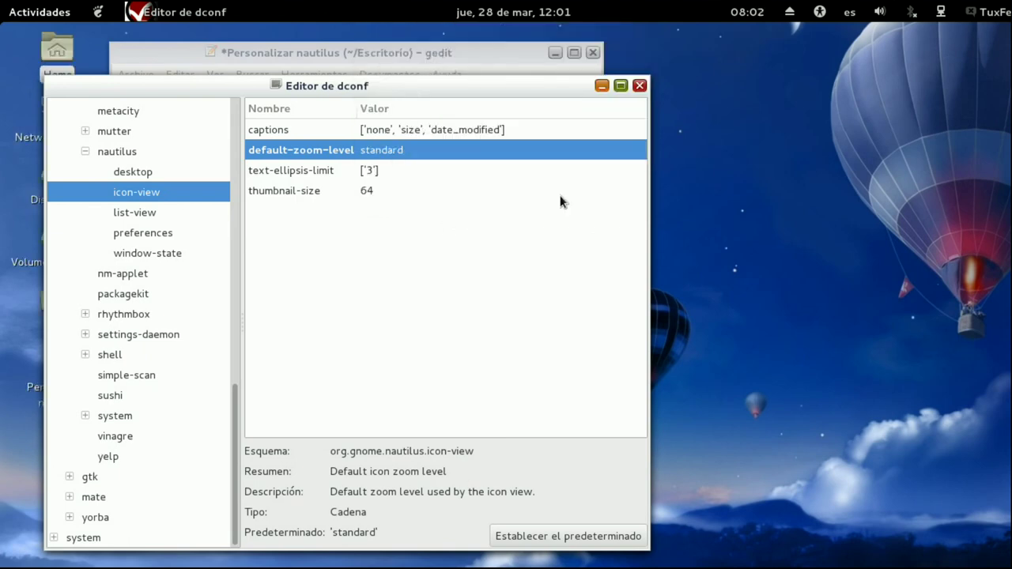
{"action": "key", "text": "super"}
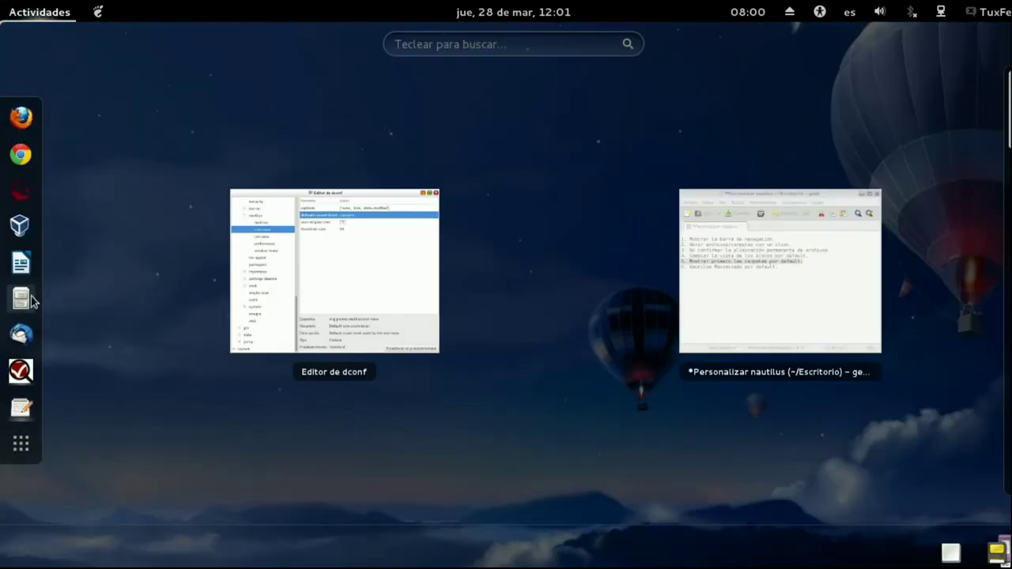
{"action": "left_click", "coordinate": [32, 300]}
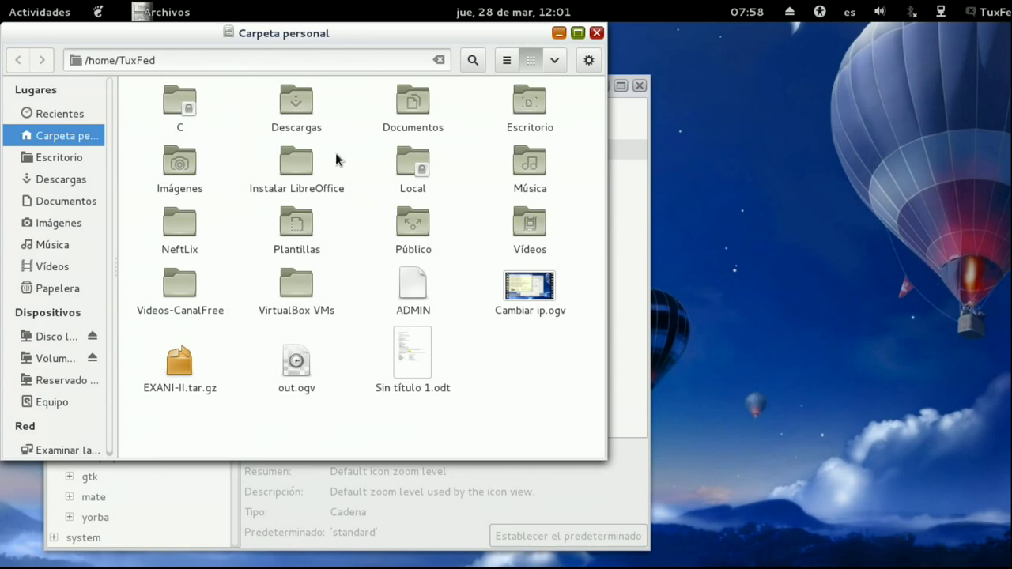
{"action": "left_click", "coordinate": [597, 34]}
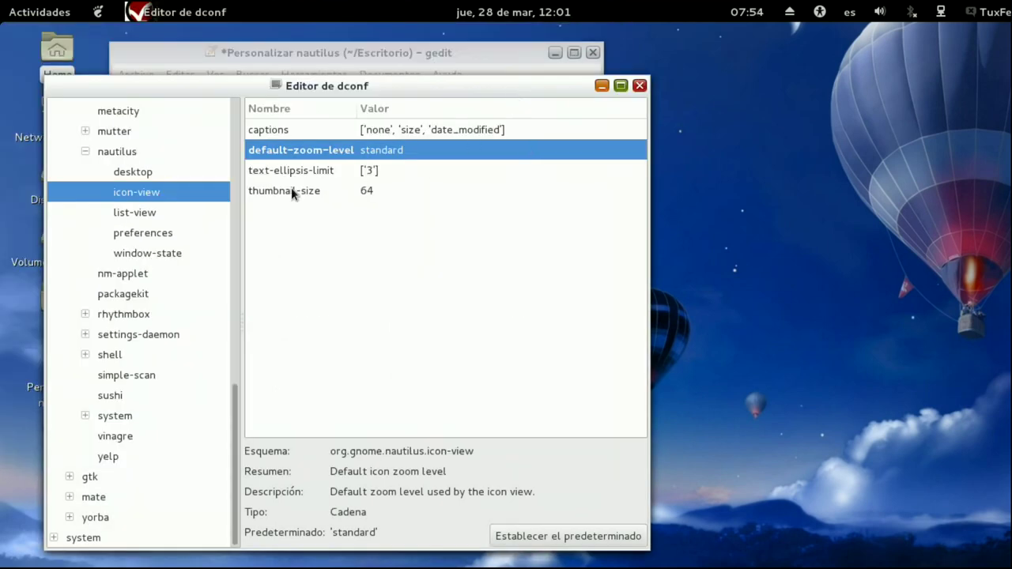
- Review the Nautilus desktop, list-view, preferences and window-state settings, and move the dconf editor window slightly up
{"action": "left_click", "coordinate": [168, 173]}
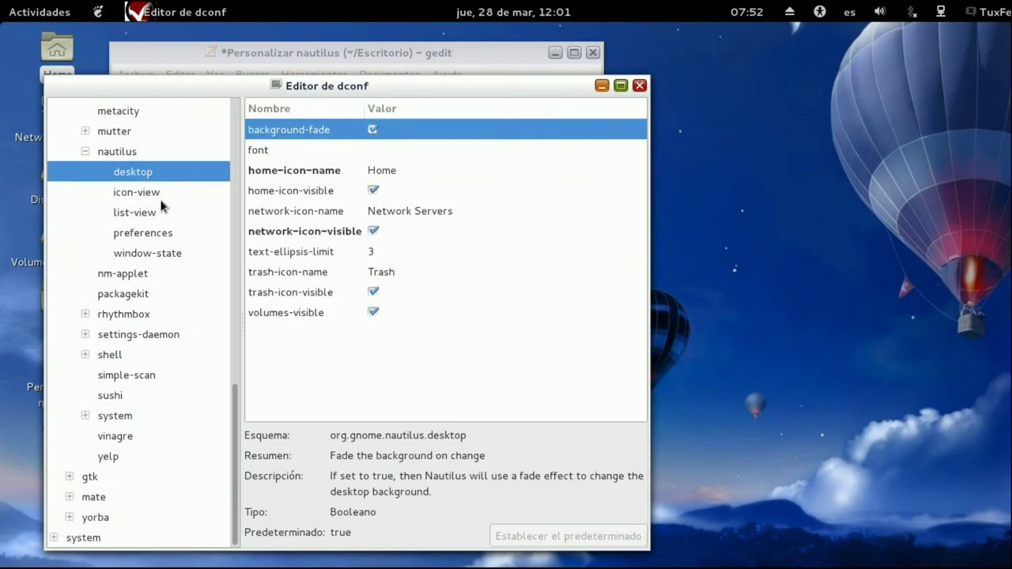
{"action": "left_click", "coordinate": [158, 215]}
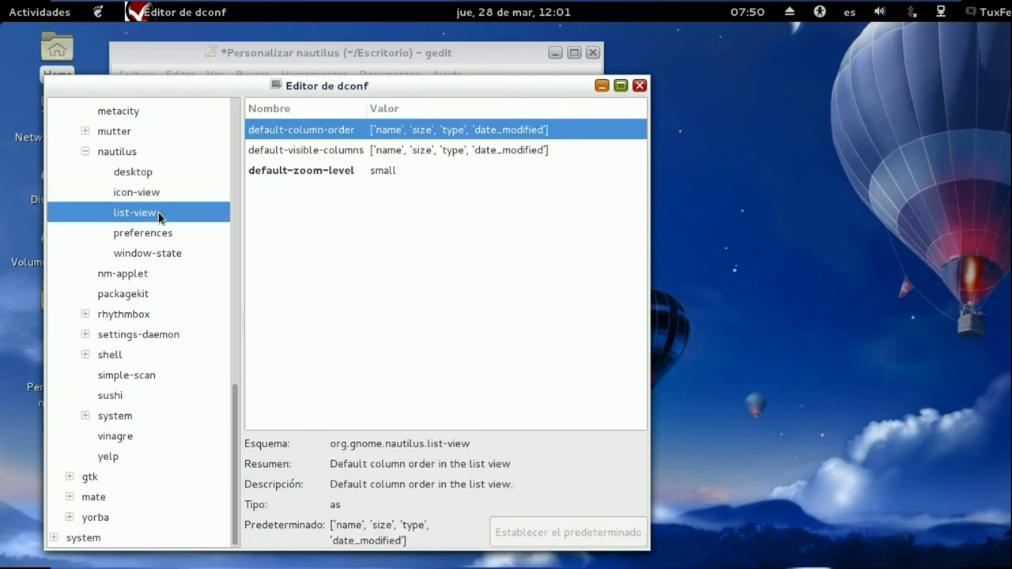
{"action": "left_click", "coordinate": [157, 233]}
{"action": "left_click", "coordinate": [152, 255]}
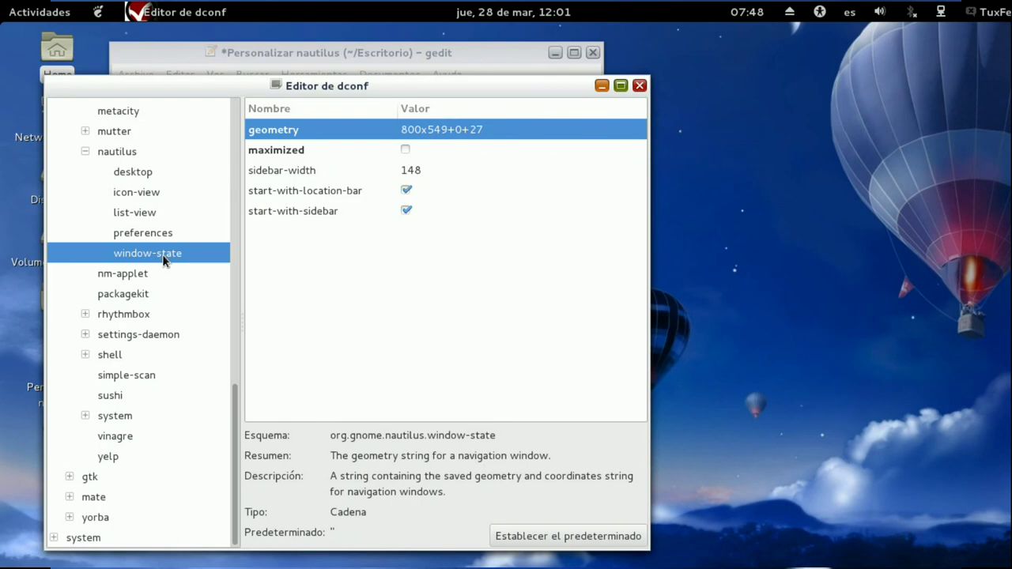
{"action": "left_click_drag", "start_coordinate": [320, 85], "coordinate": [323, 61]}
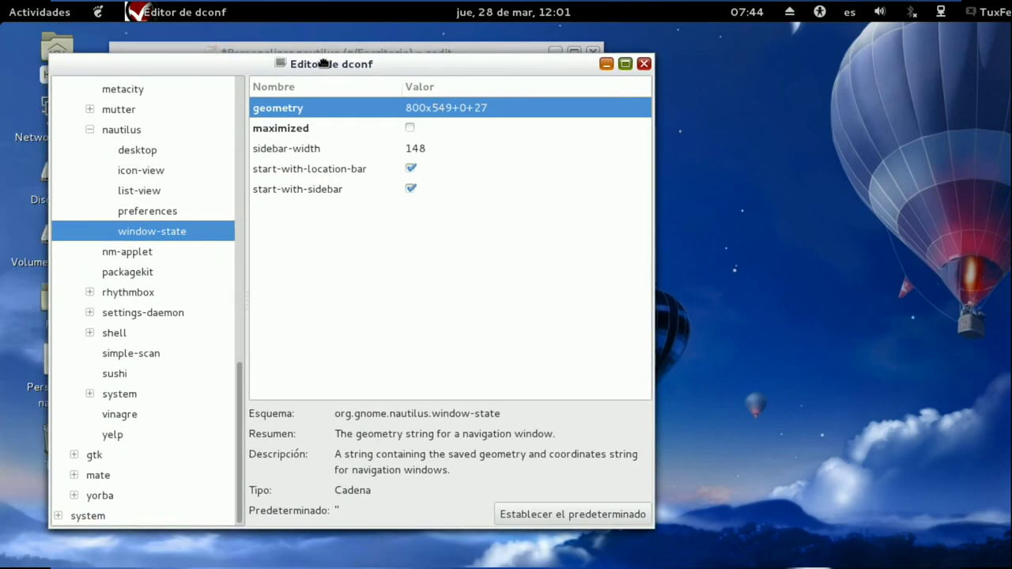